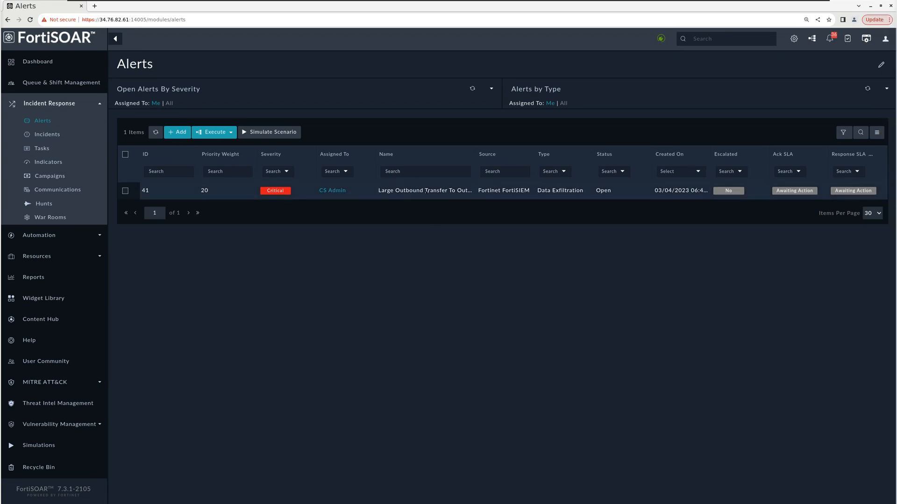
- Open the critical Large Outbound Transfer To Outside My Country alert and review its details, extracted indicators and available playbooks
left_click(427, 191)
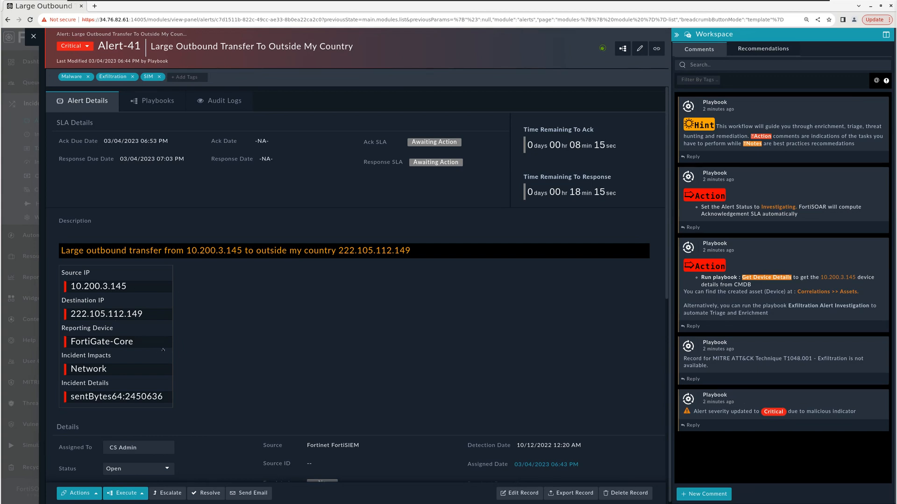
scroll(163, 350, "down", 1)
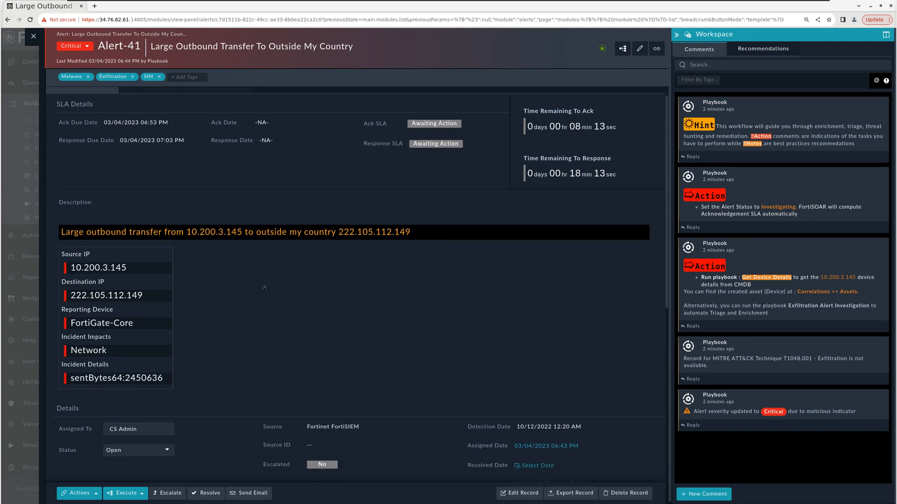
scroll(277, 297, "down", 9)
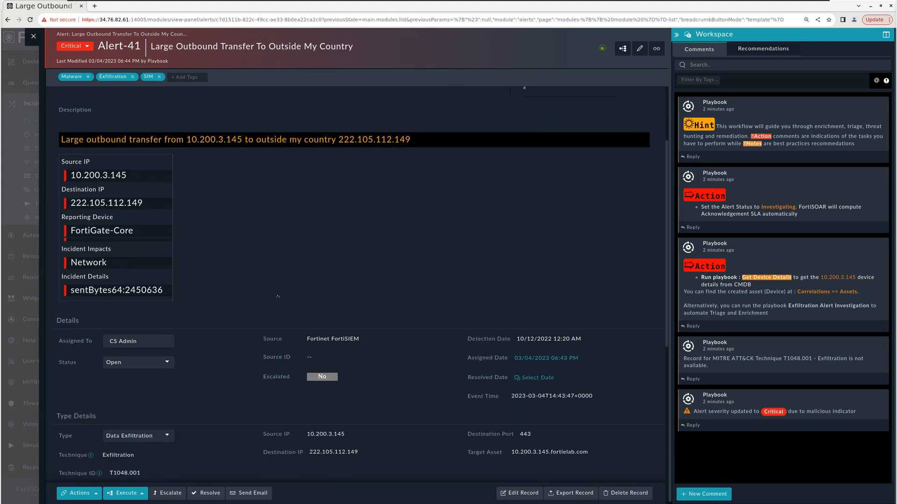
scroll(277, 297, "down", 10)
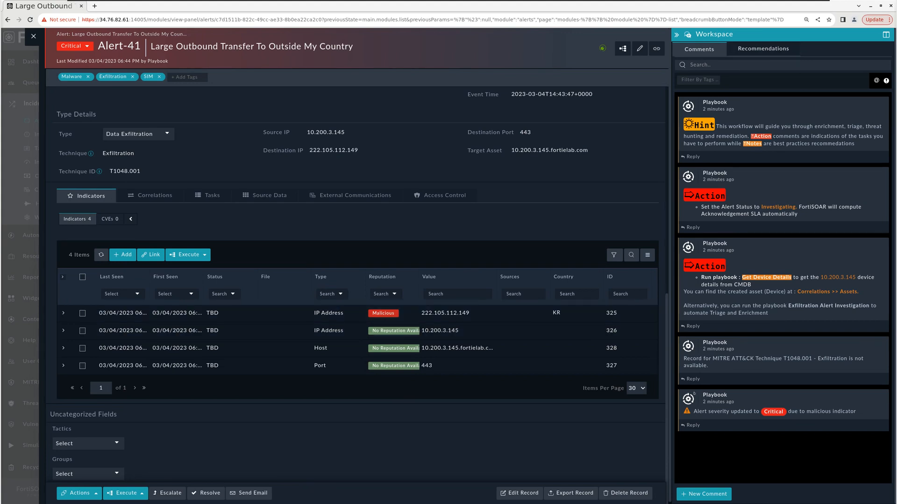
mouse_move(778, 401)
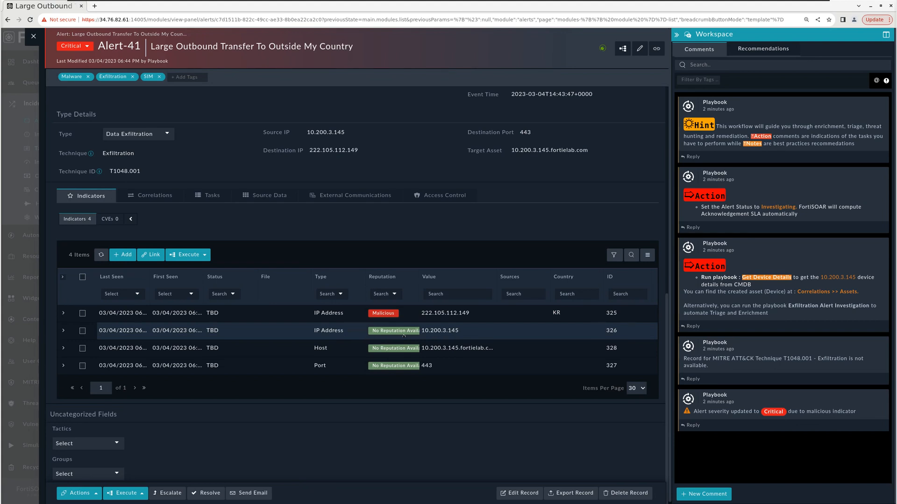
left_click(124, 493)
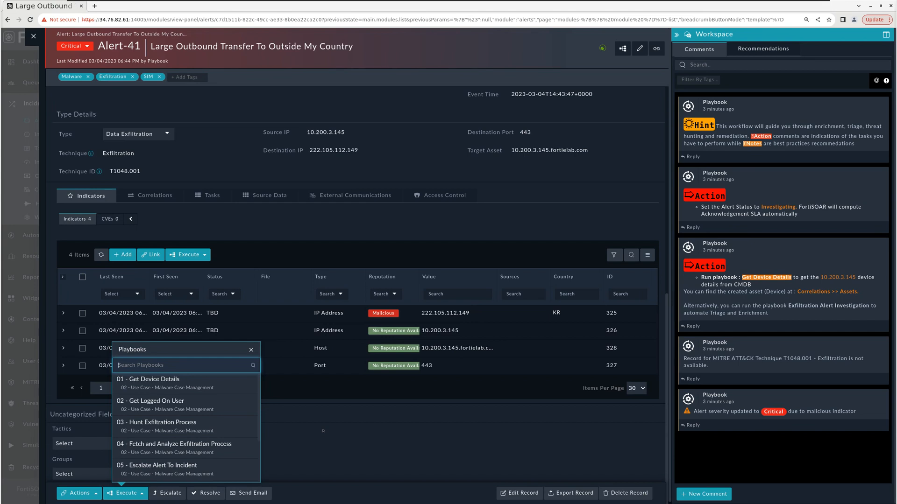
left_click(428, 425)
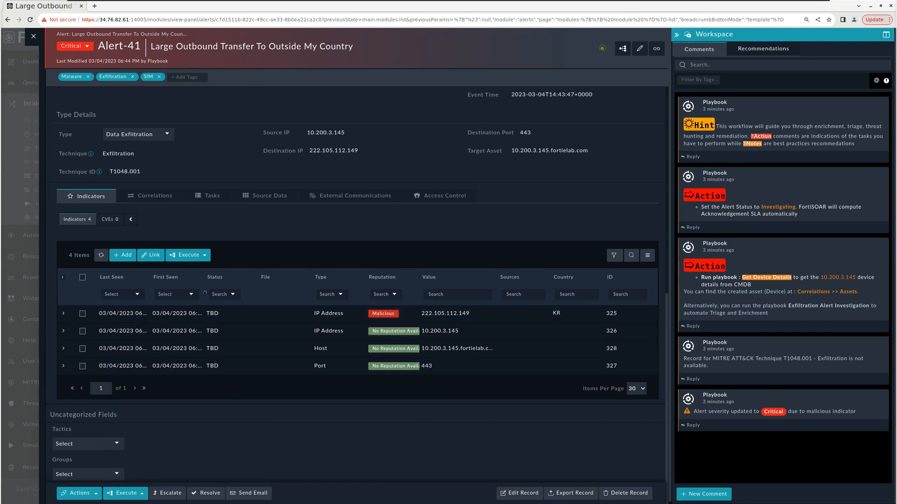
- Set the alert's status to Investigating and check its acknowledgement SLA details
scroll(205, 292, "up", 2)
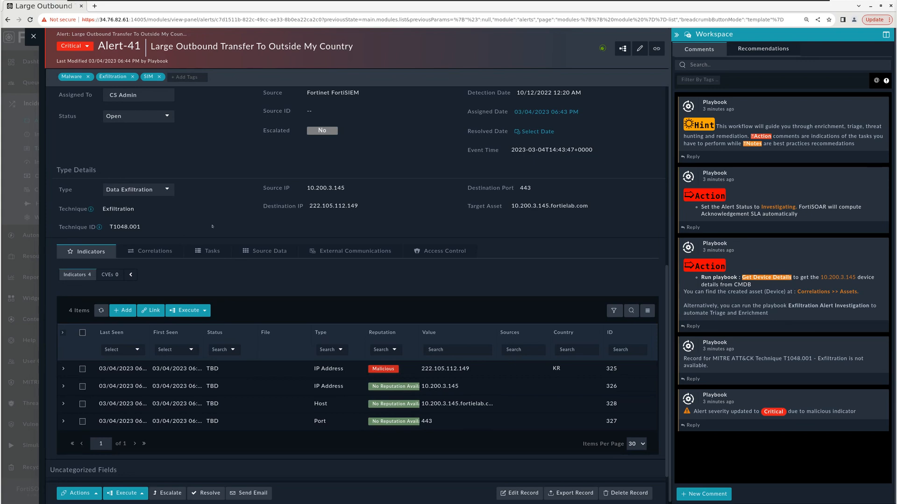
scroll(133, 182, "up", 2)
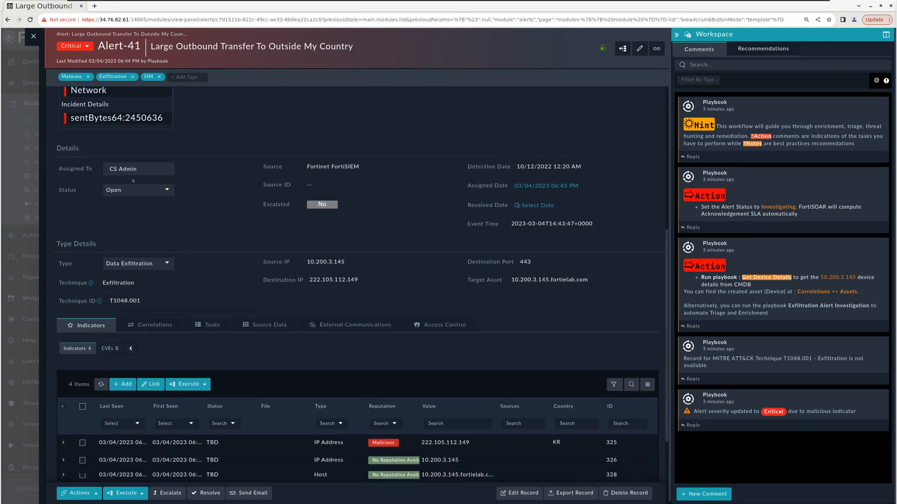
left_click(135, 190)
left_click(136, 236)
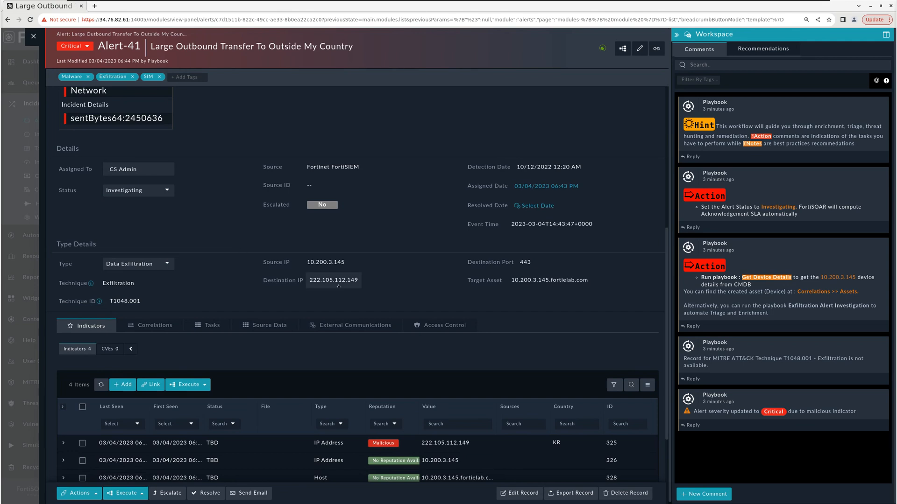
scroll(309, 281, "up", 3)
scroll(338, 286, "up", 5)
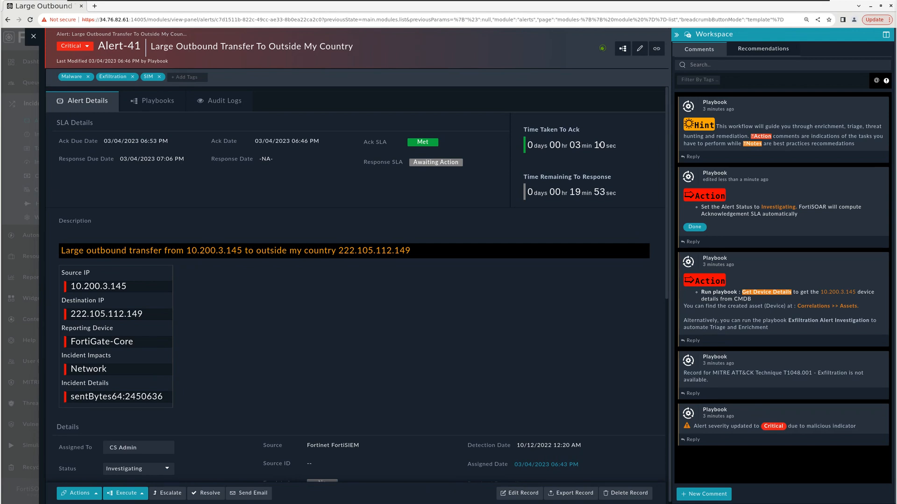
- Run the playbook 01 - Get Device Details on the alert
scroll(519, 250, "down", 3)
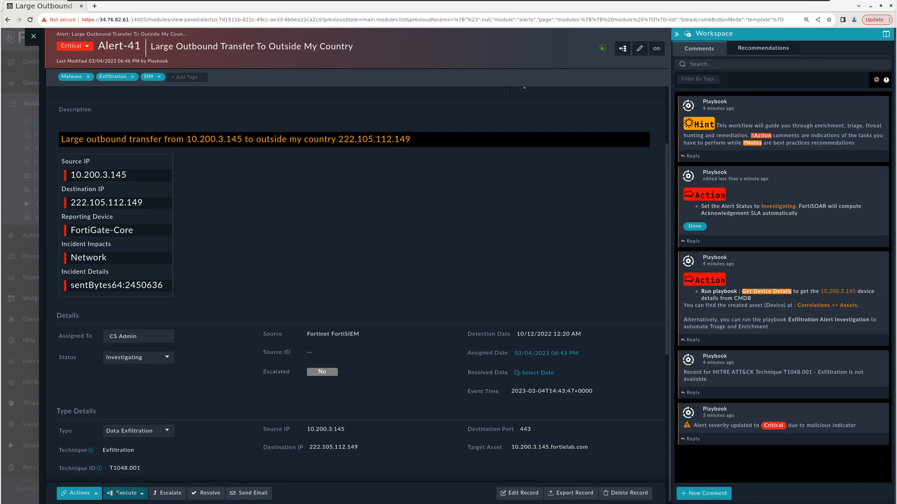
left_click(123, 493)
left_click(145, 379)
- Open the asset record correlated with the alert, examine the device details, and return to the alert
scroll(161, 350, "down", 4)
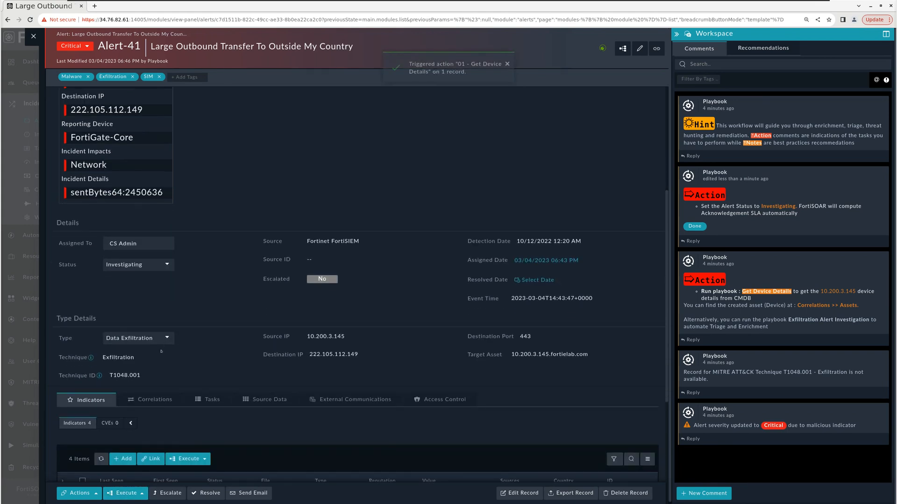
scroll(161, 350, "down", 2)
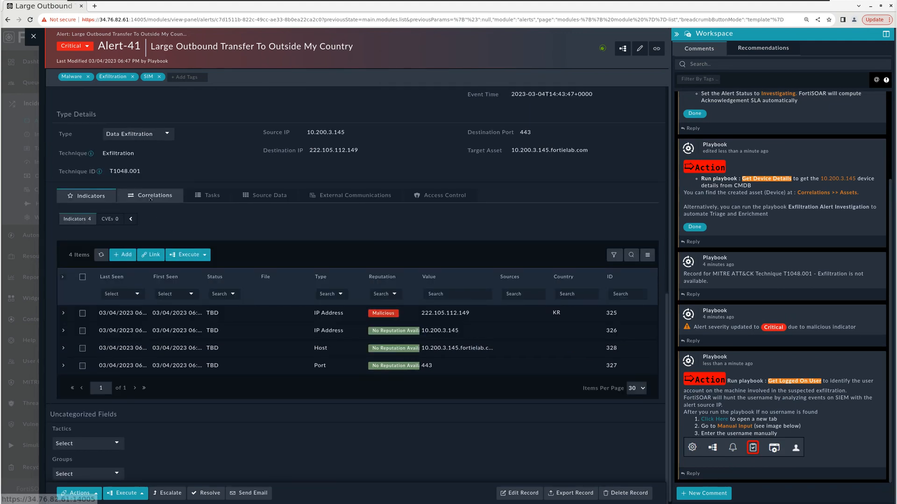
left_click(155, 195)
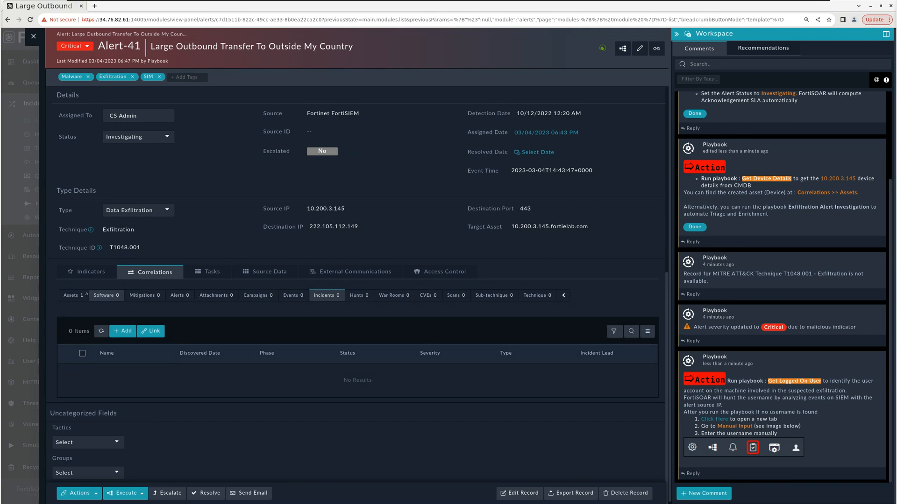
left_click(73, 295)
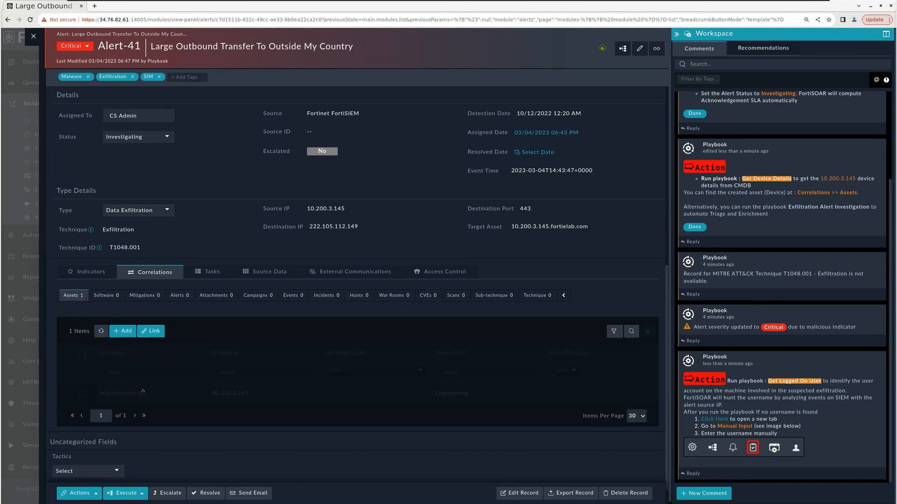
left_click(234, 390)
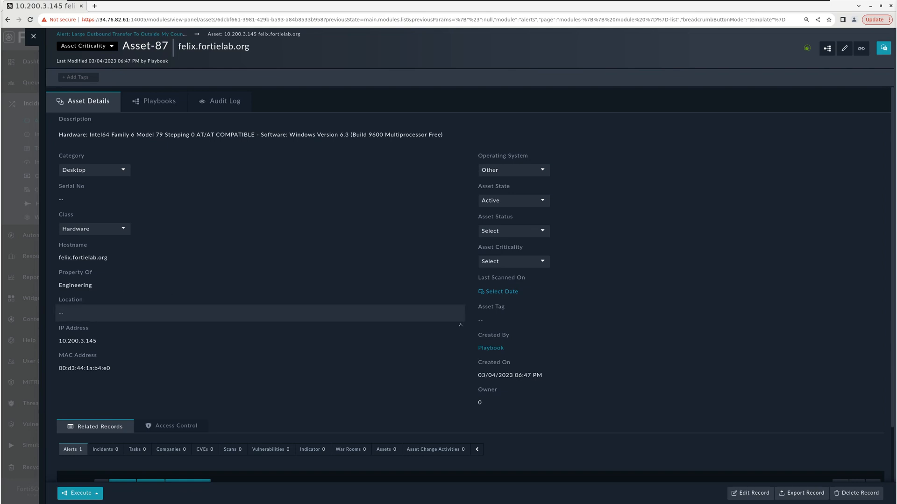
left_click(139, 34)
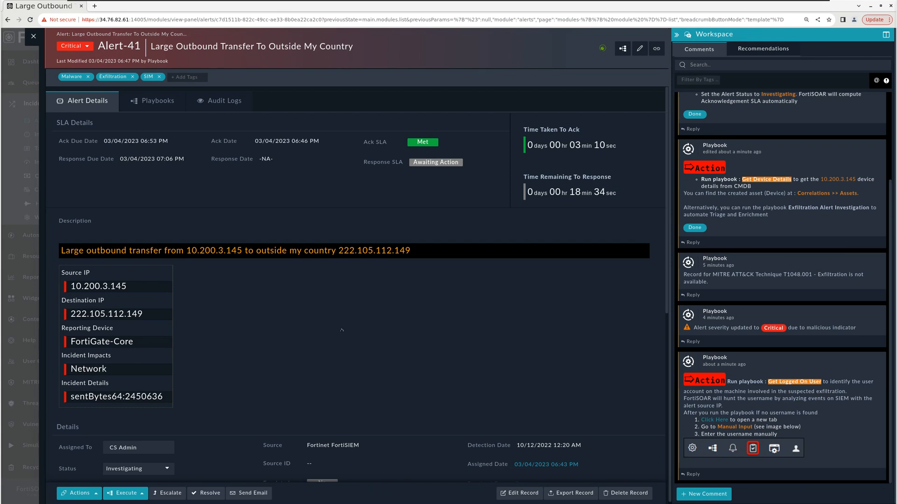
- Run the playbook 02 - Get Logged On User on the alert
scroll(588, 370, "down", 2)
left_click(127, 494)
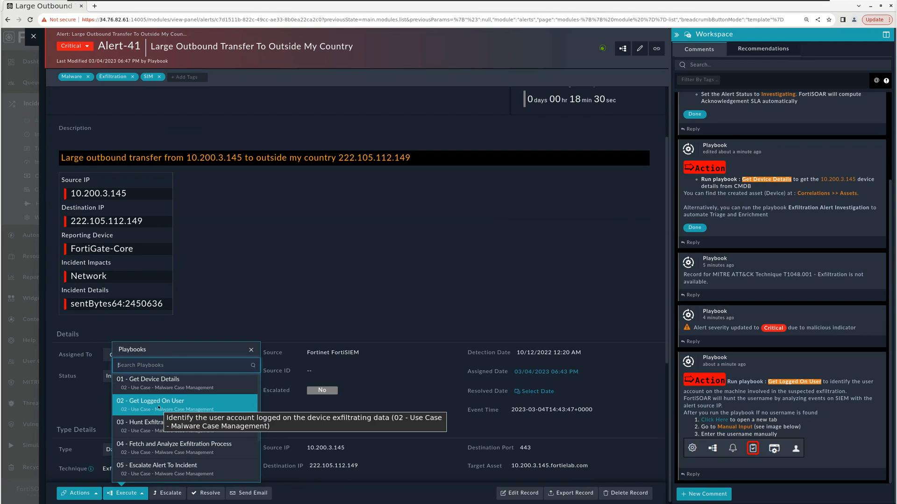
left_click(159, 408)
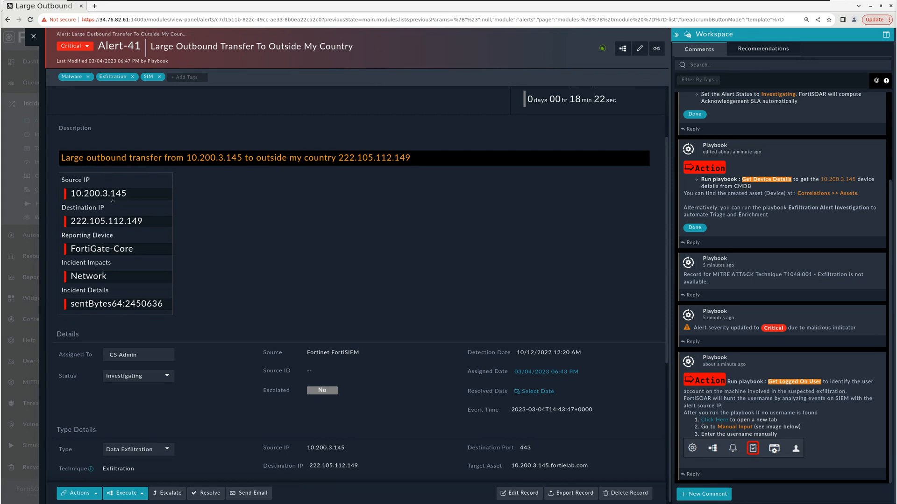
- Inspect the execution log of the 02 - Get Logged On User run, including its nested Get Logged On User playbook
scroll(121, 183, "up", 1)
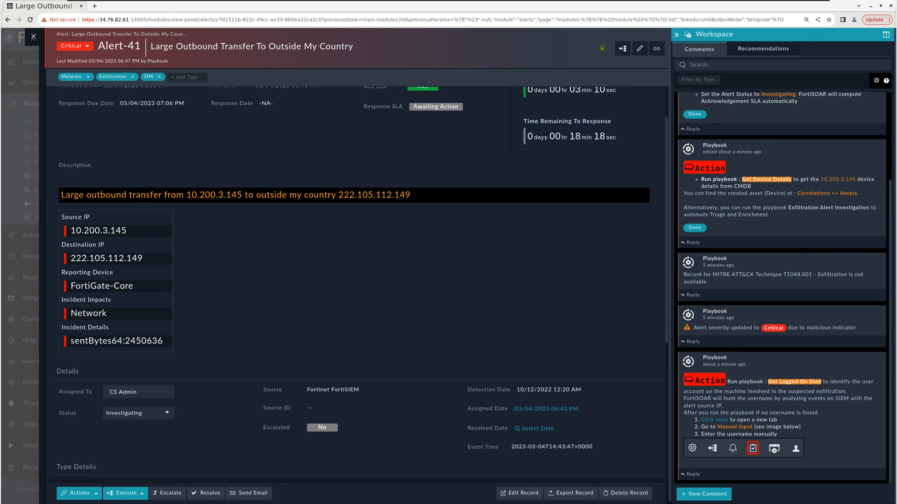
scroll(138, 173, "up", 2)
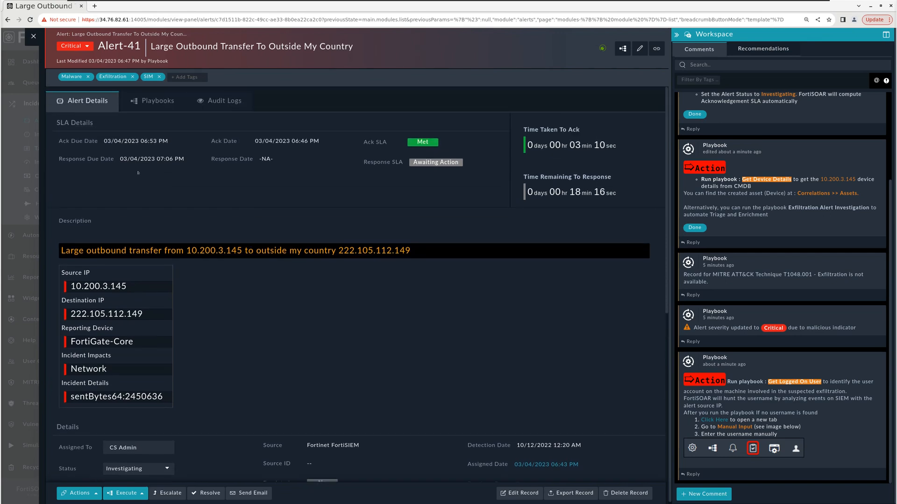
left_click(154, 100)
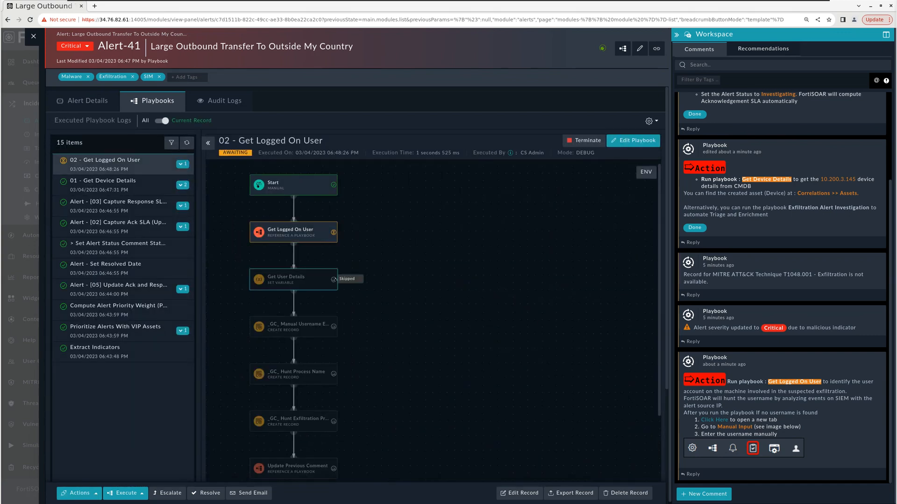
left_click(181, 164)
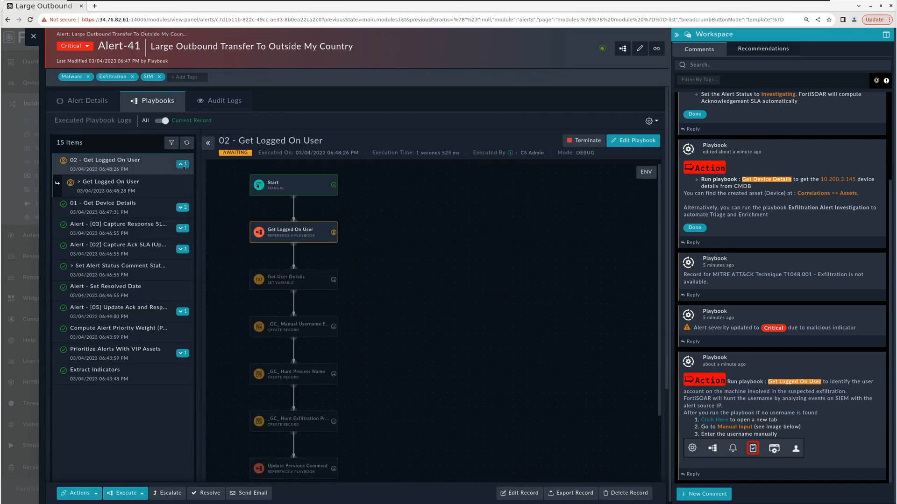
left_click(113, 187)
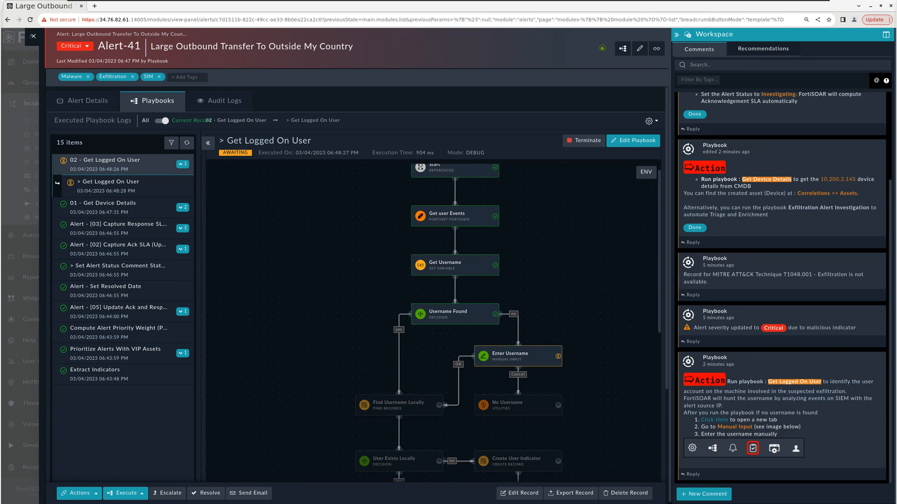
- Close the alert and answer the pending manual input request for 10.200.3.145 with the logged-on account's username
left_click(32, 36)
left_click(847, 38)
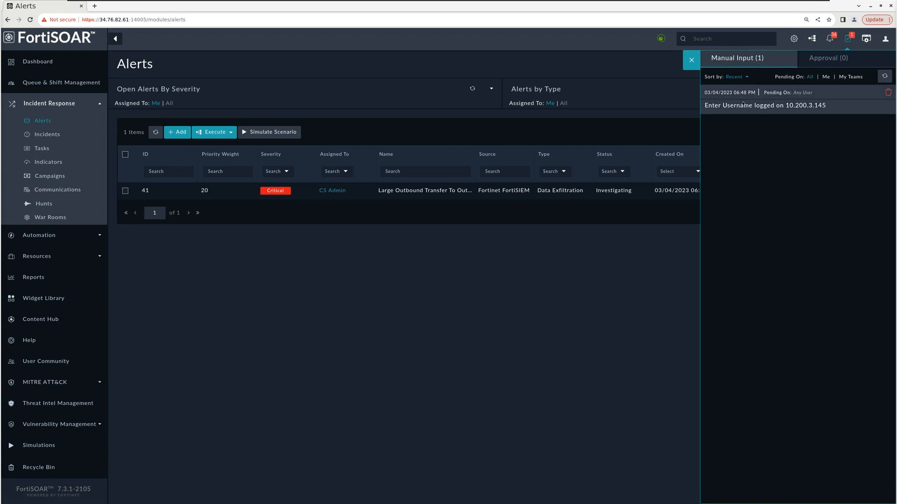
left_click(738, 104)
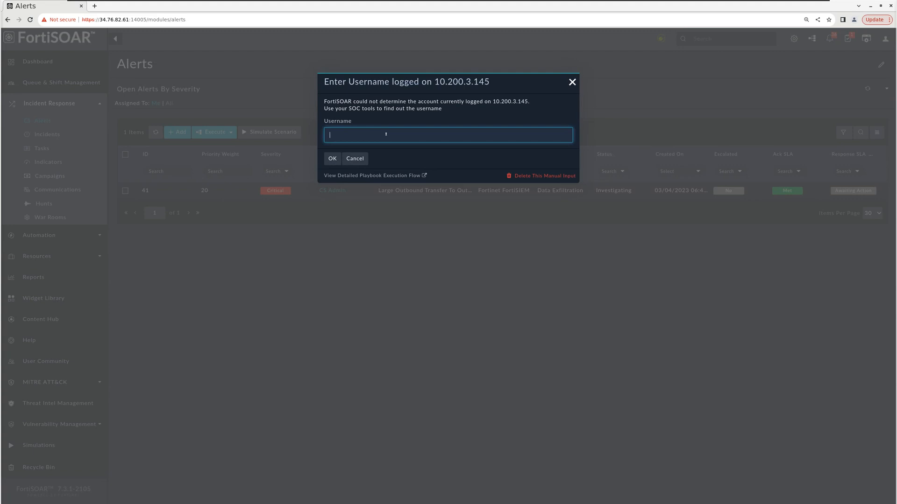
type("alex")
left_click(332, 158)
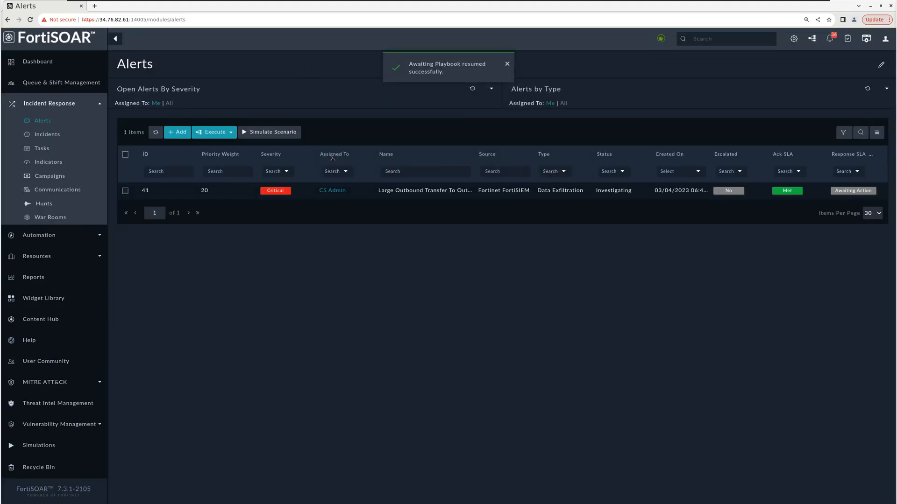
- Reopen the alert, review its type details and indicators, and open the malicious IP indicator 222.105.112.149 to examine its threat intelligence
left_click(407, 191)
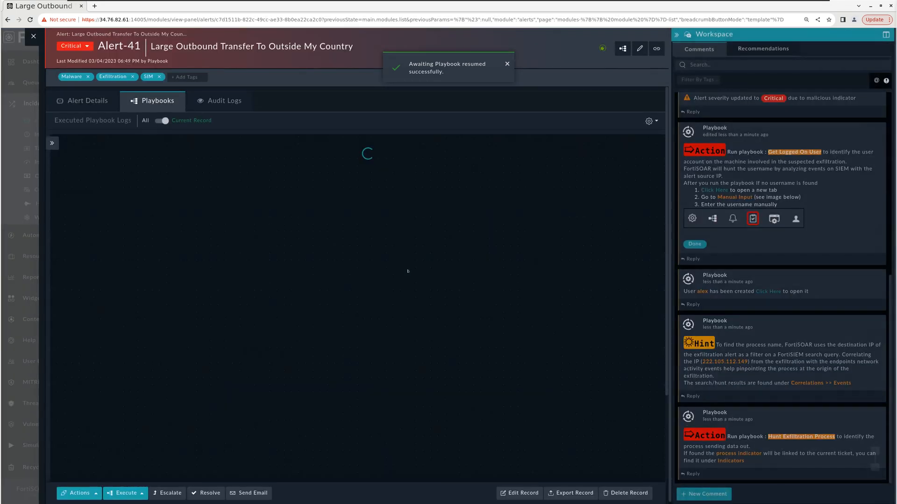
left_click(92, 104)
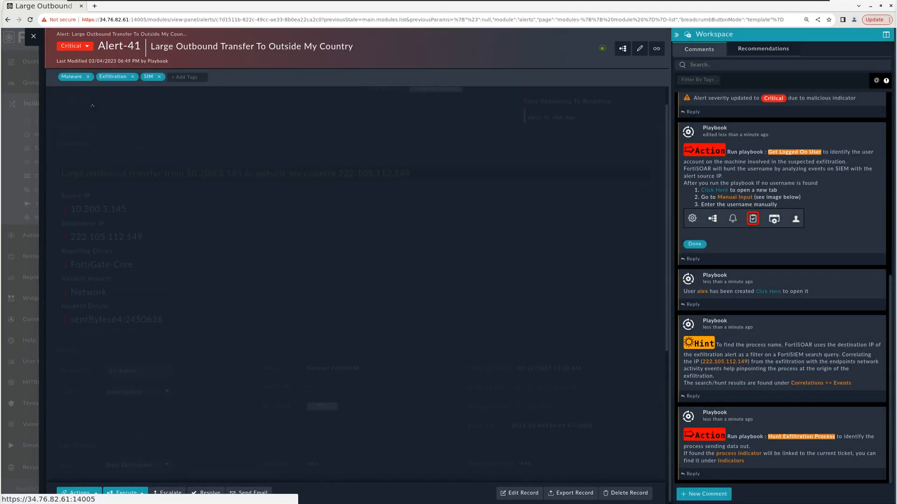
scroll(394, 287, "down", 2)
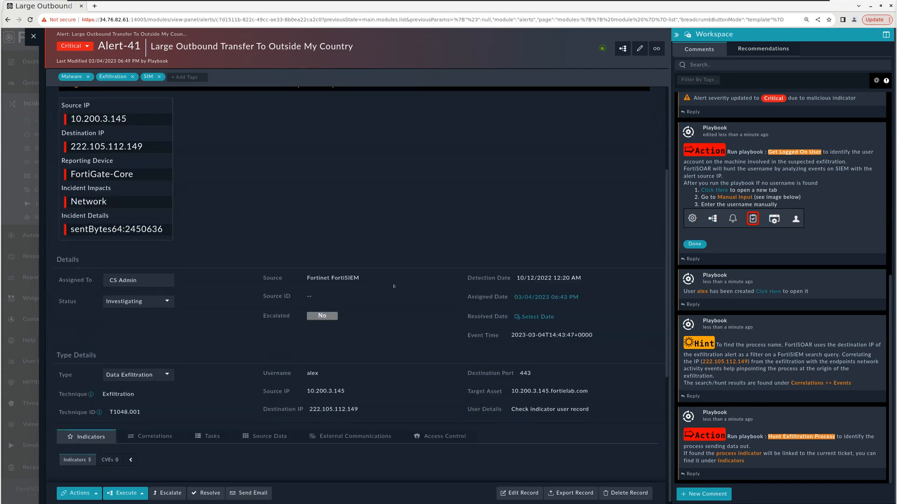
scroll(394, 286, "down", 2)
scroll(383, 321, "down", 4)
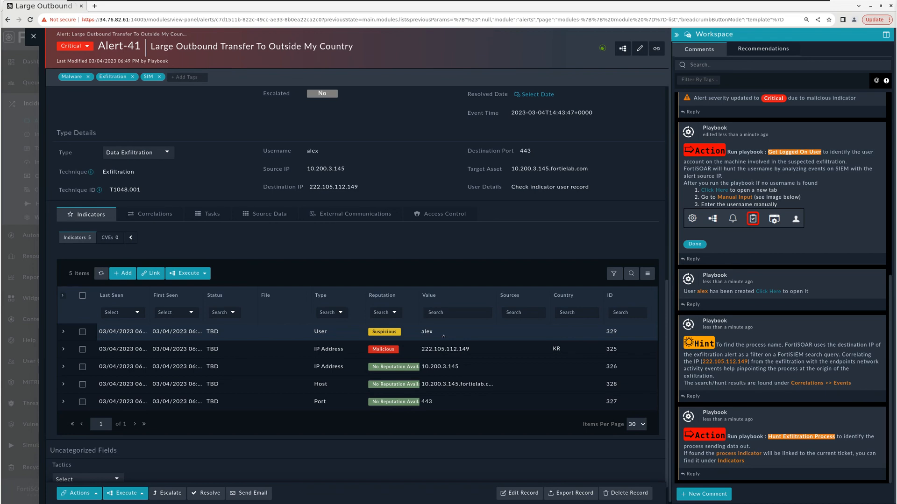
scroll(443, 335, "up", 5)
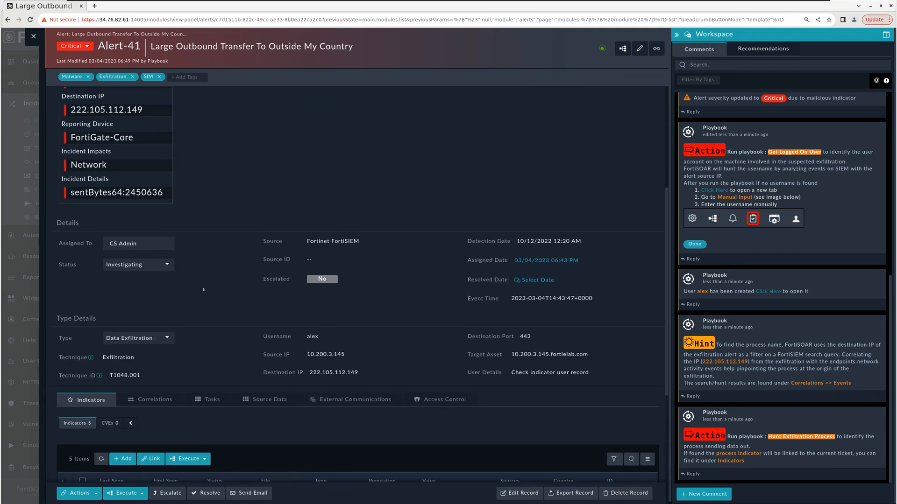
scroll(354, 341, "down", 3)
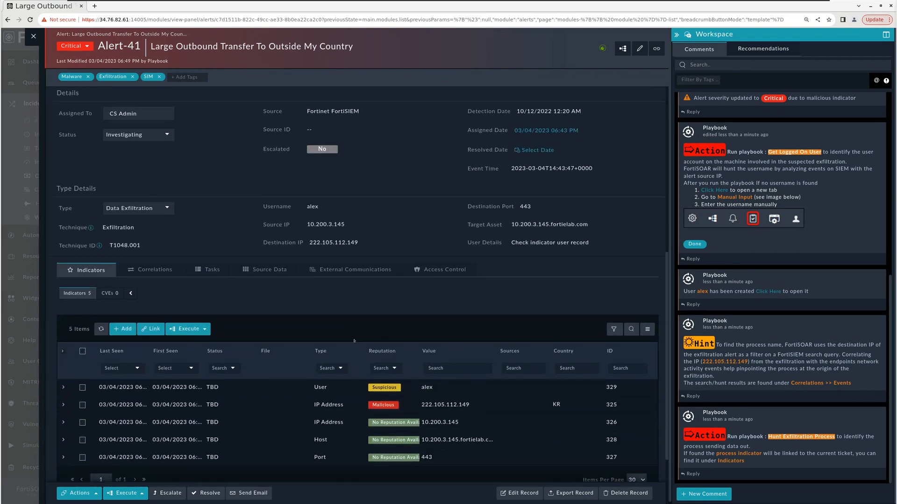
left_click(451, 406)
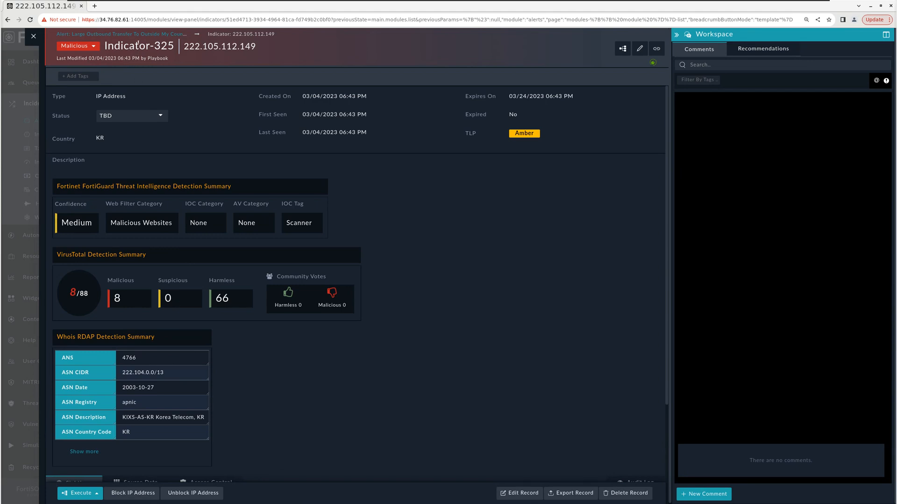
- Return to the alert from the IP indicator and run the playbook 03 - Hunt Exfiltration Process on it
left_click(140, 34)
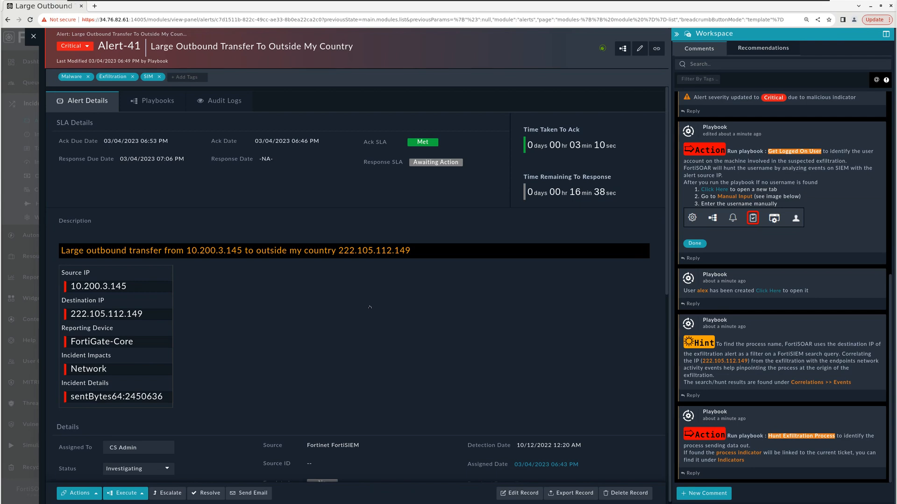
left_click(123, 494)
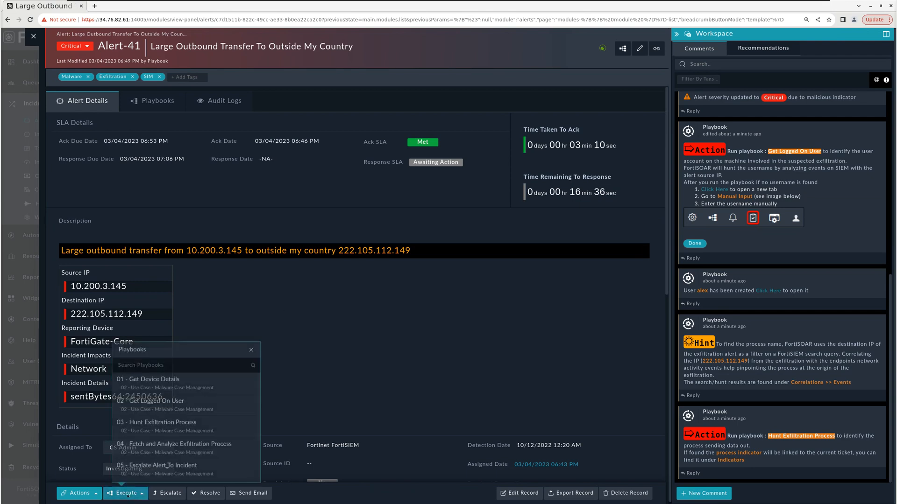
left_click(143, 427)
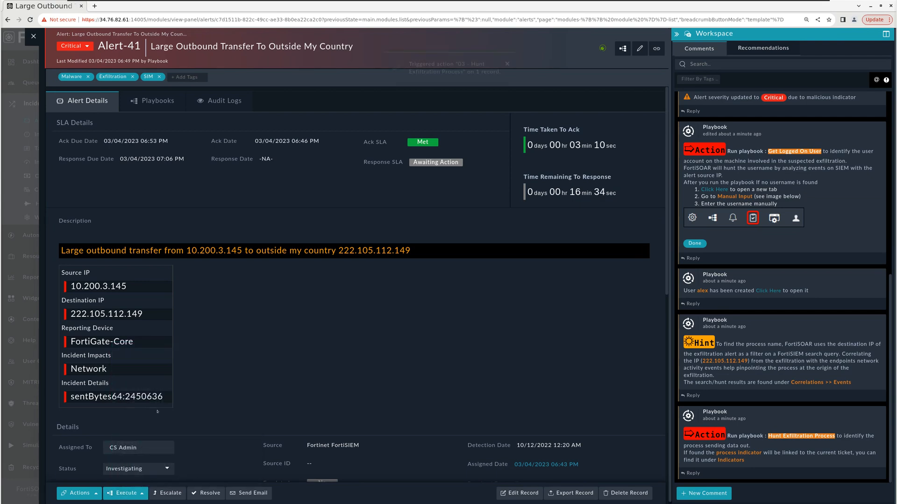
- Review the alert's type details, including file path, file name and process ID, and its list of linked indicators
scroll(214, 338, "down", 5)
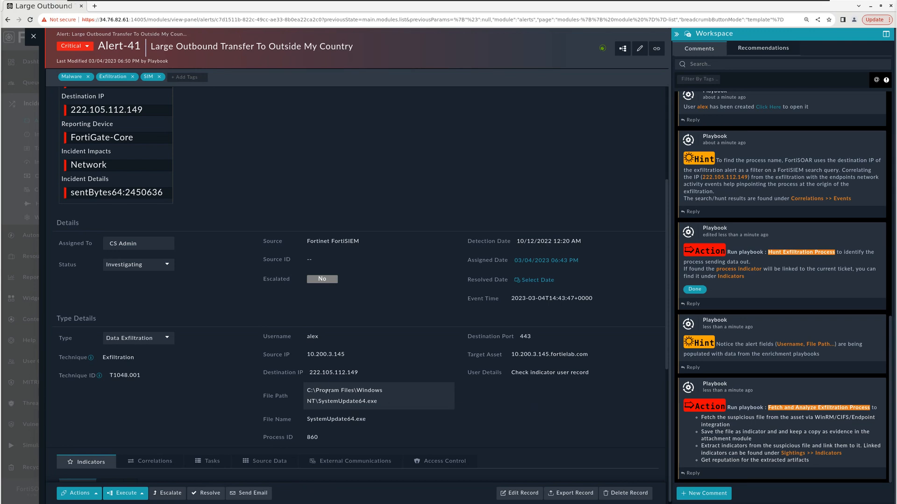
scroll(354, 393, "down", 1)
scroll(354, 393, "down", 5)
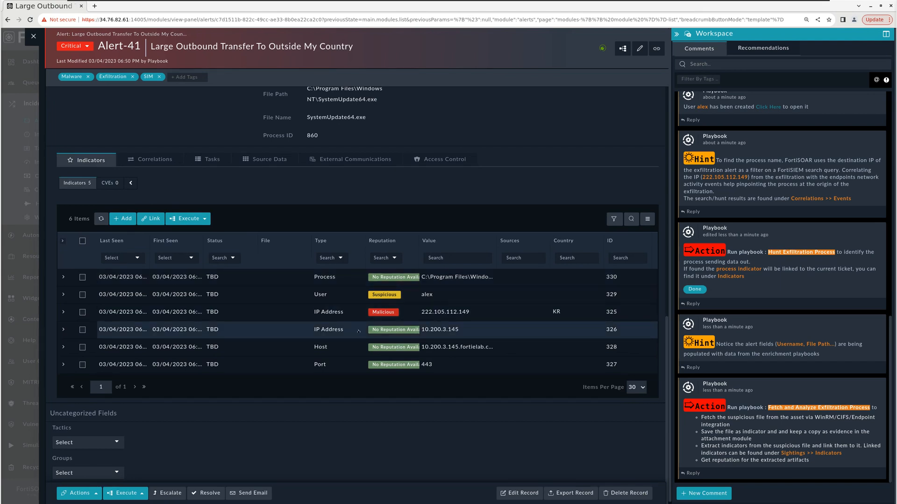
scroll(359, 331, "up", 3)
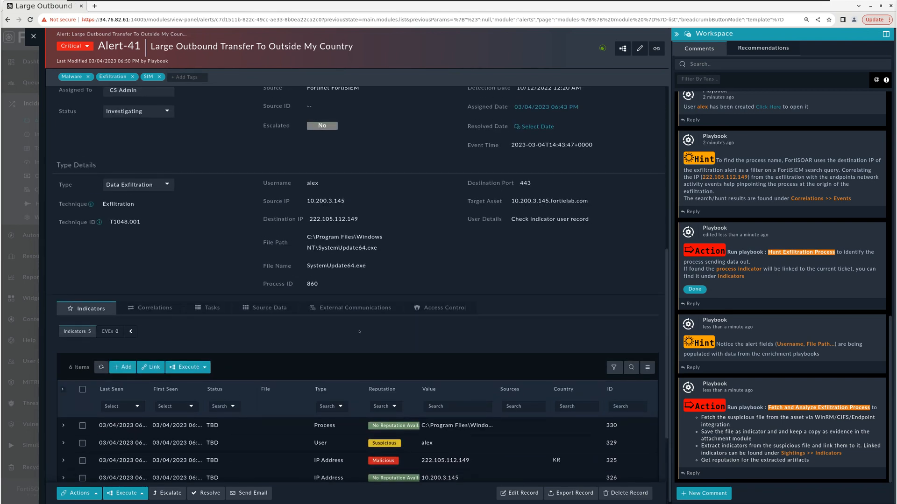
scroll(358, 331, "down", 2)
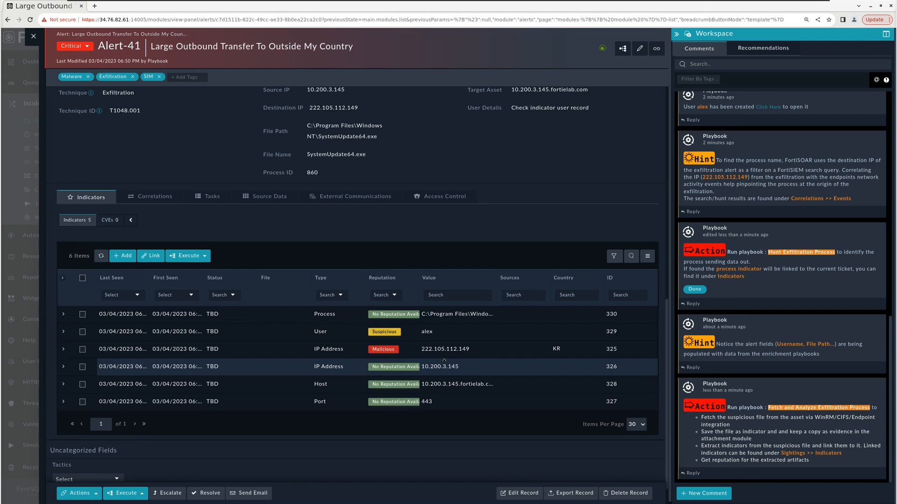
- Run the playbook 04 - Fetch and Analyze Exfiltration Process on the alert and review the indicators it links
left_click(123, 494)
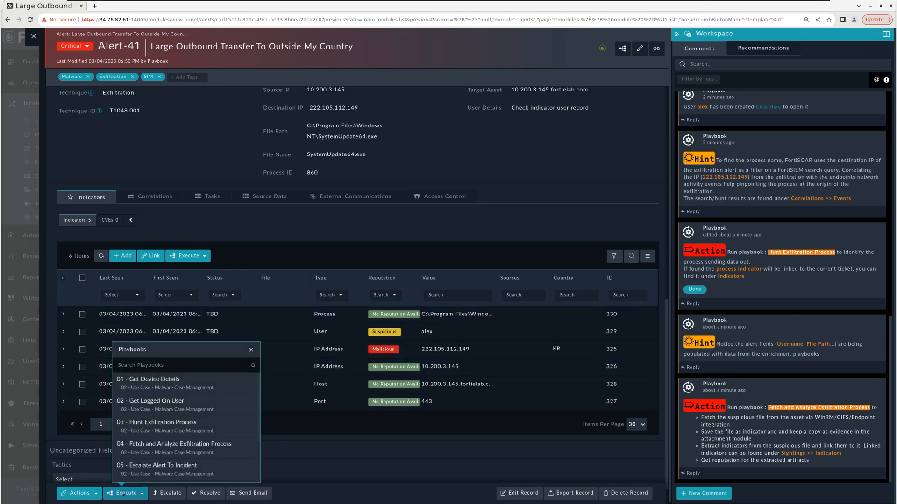
left_click(174, 451)
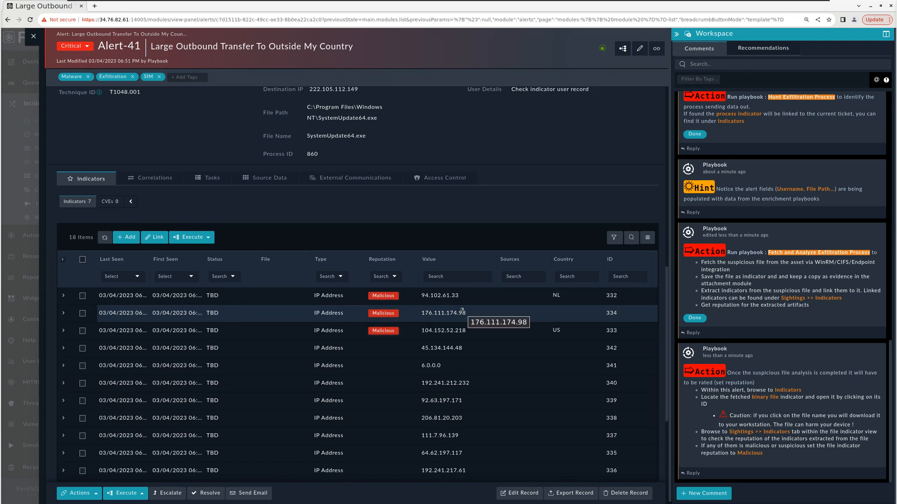
scroll(439, 306, "down", 1)
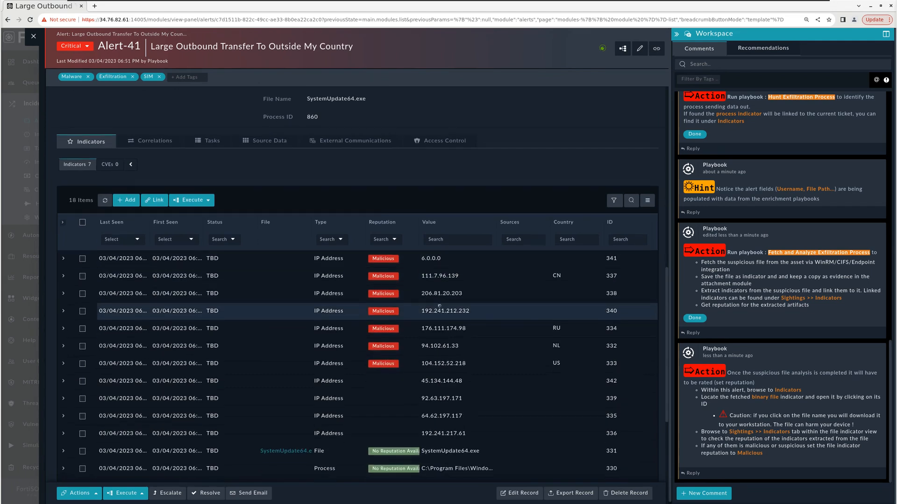
scroll(439, 306, "down", 1)
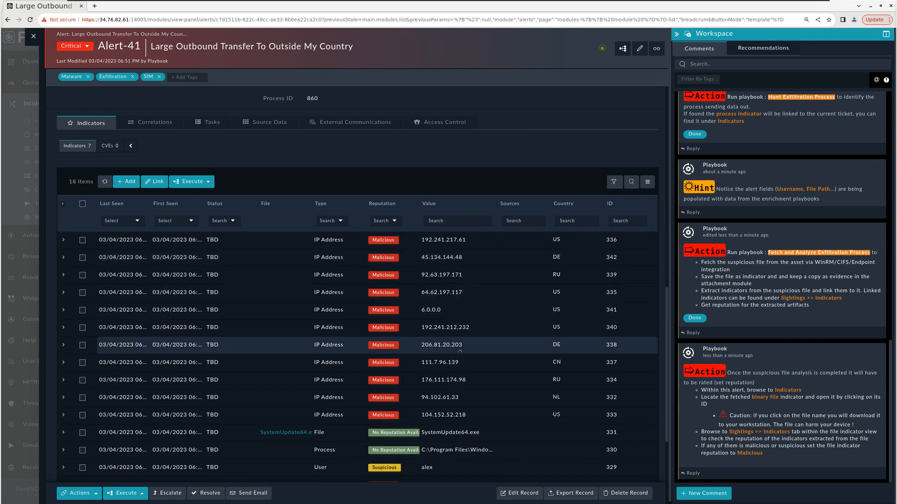
- Open the malicious IP indicator 92.63.197.171 from the alert and examine its threat intelligence summaries
left_click(439, 274)
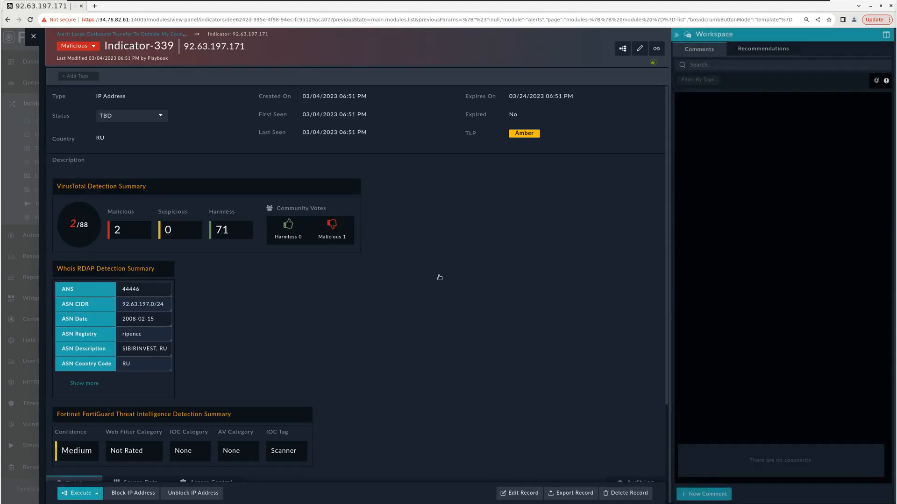
scroll(380, 322, "down", 1)
scroll(380, 322, "down", 2)
scroll(381, 321, "up", 3)
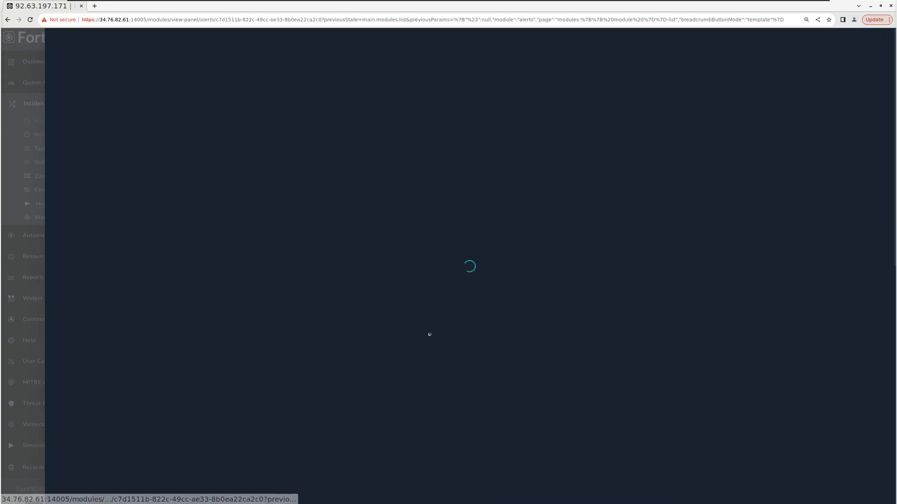
- Return to the alert and open the record of the file indicator SystemUpdate64.exe without downloading the file
left_click(121, 34)
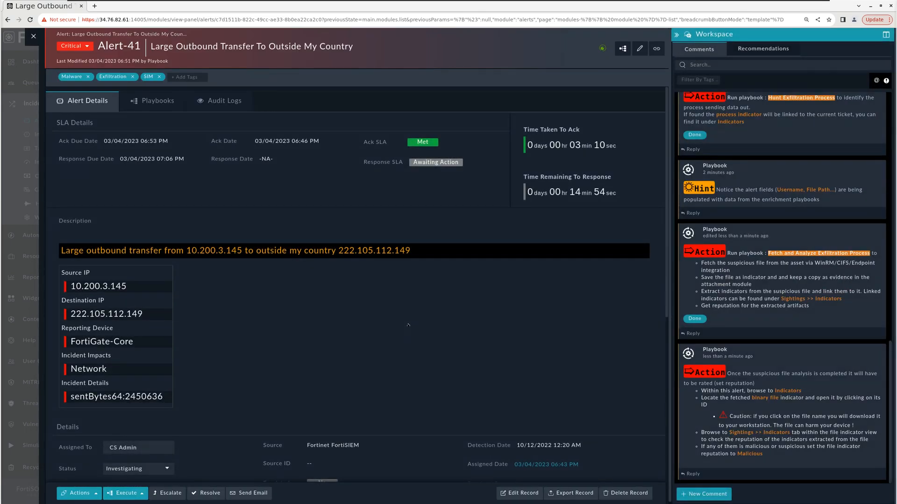
scroll(409, 325, "down", 10)
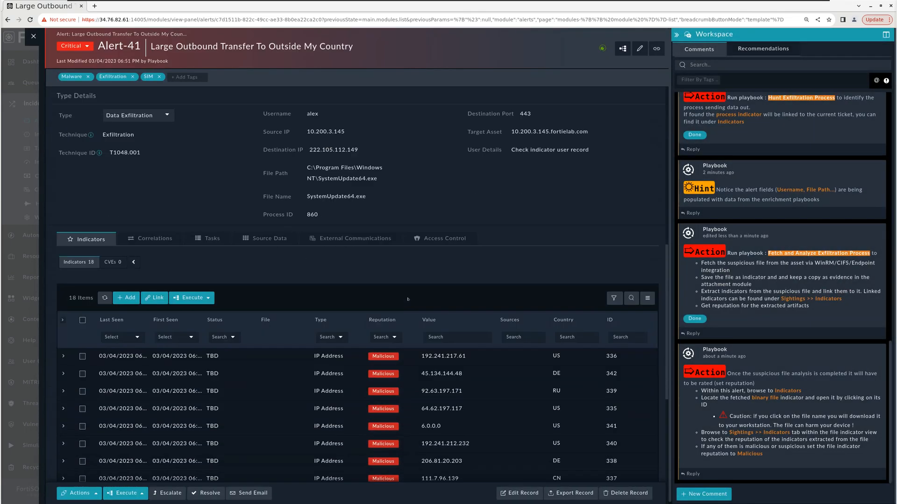
scroll(408, 300, "down", 4)
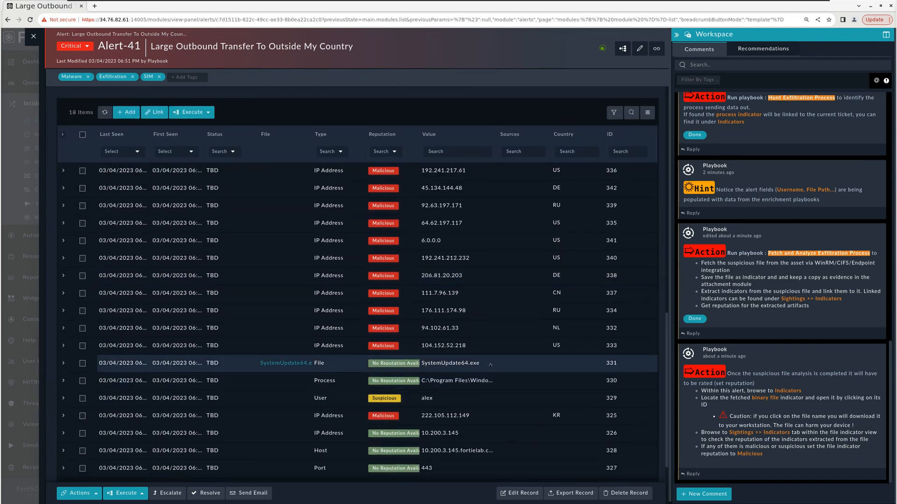
left_click(490, 364)
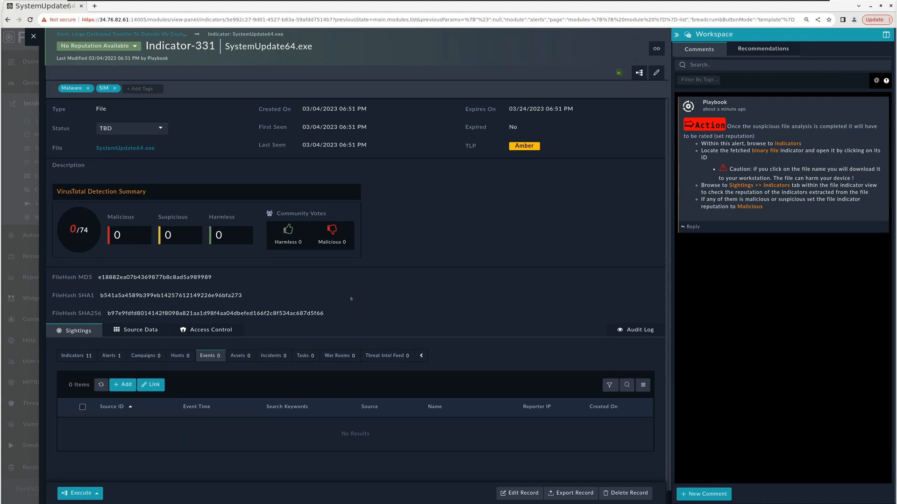
- Examine the file indicator's details and list the related indicators in its sightings to check their reputations
scroll(350, 299, "down", 1)
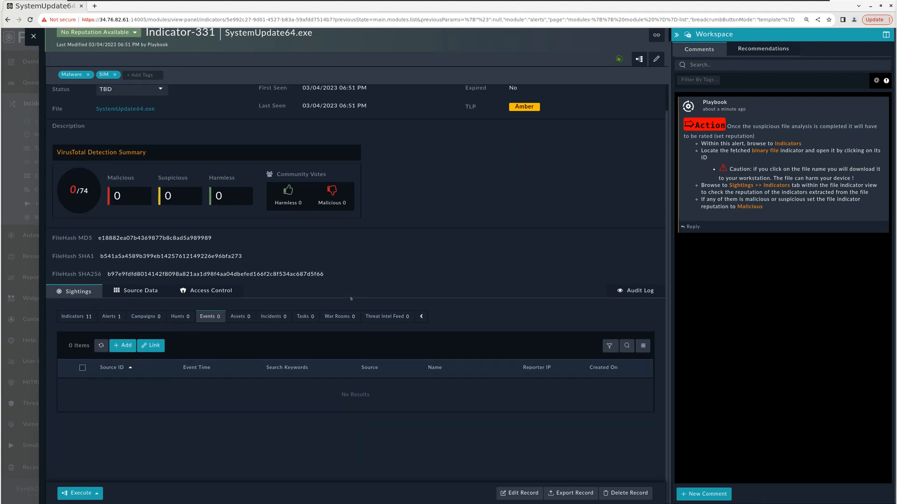
scroll(351, 299, "up", 1)
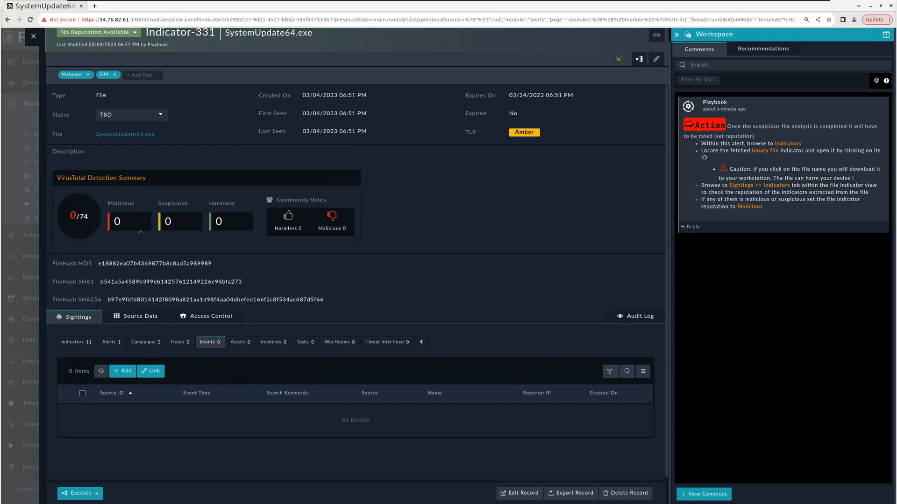
left_click(76, 342)
scroll(315, 397, "down", 2)
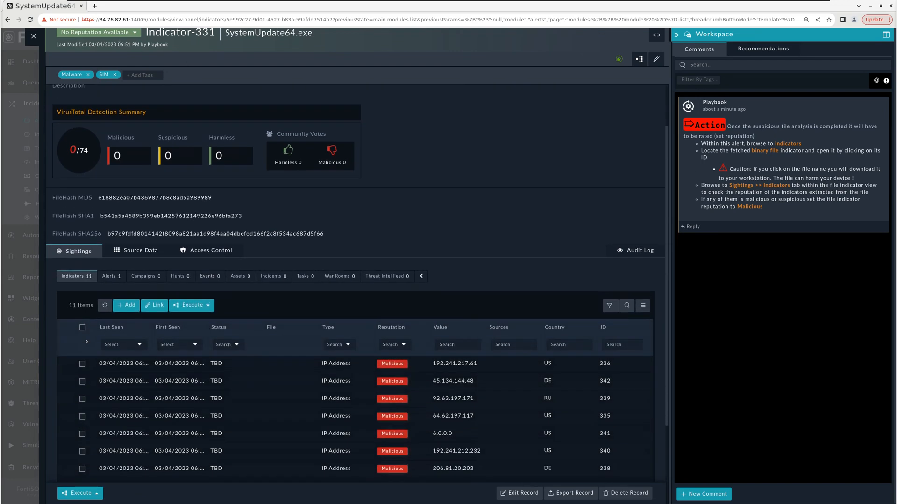
scroll(316, 397, "down", 1)
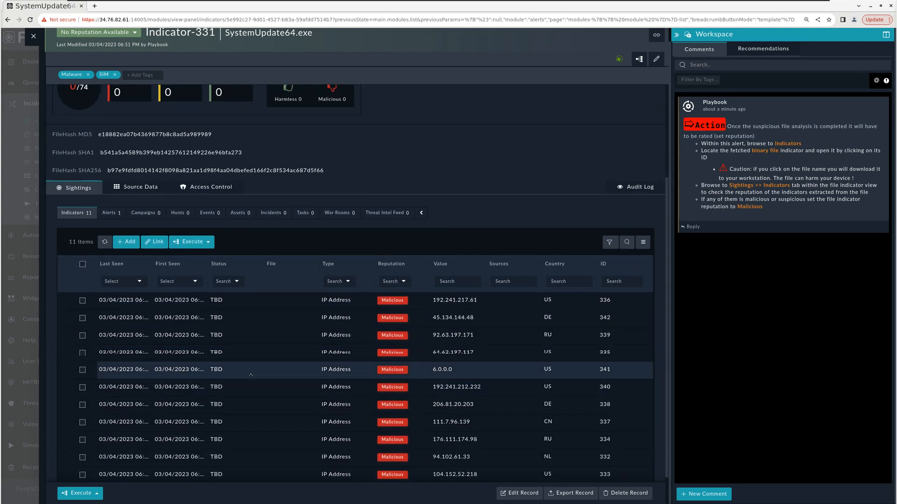
- Set the reputation of the SystemUpdate64.exe file indicator to Malicious
scroll(250, 375, "up", 2)
scroll(251, 375, "up", 1)
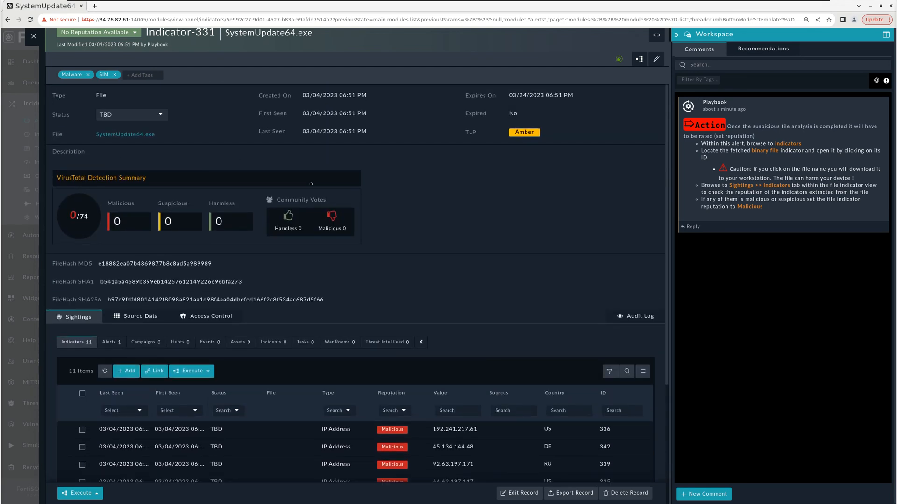
left_click(108, 34)
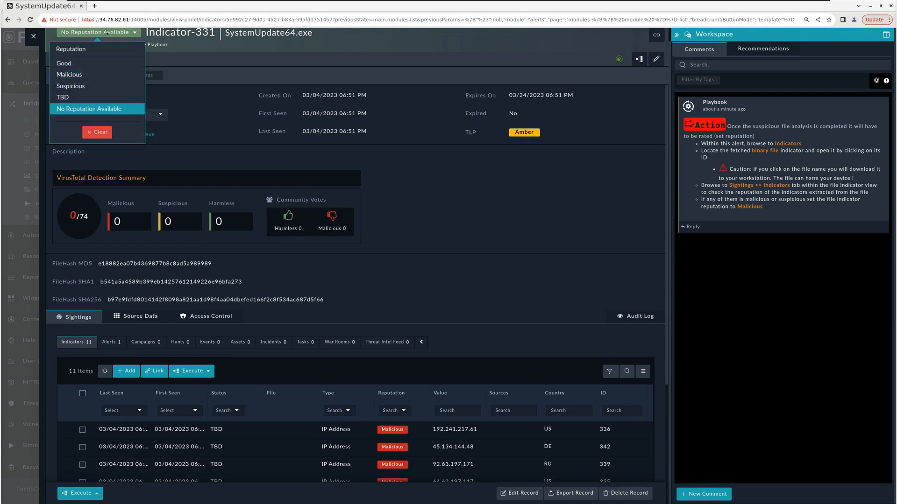
left_click(68, 75)
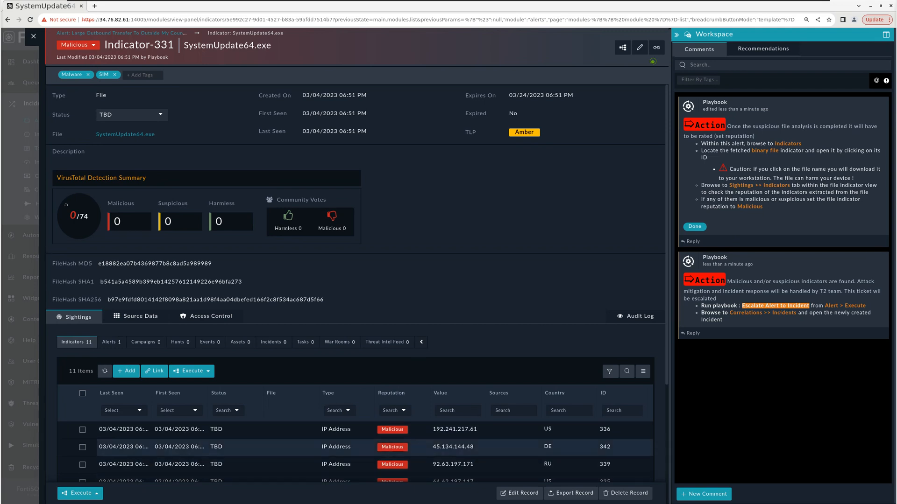
- Return to the alert, run the playbook 05 - Escalate Alert To Incident, and choose Do Nothing for closing the SIEM alert
left_click(93, 34)
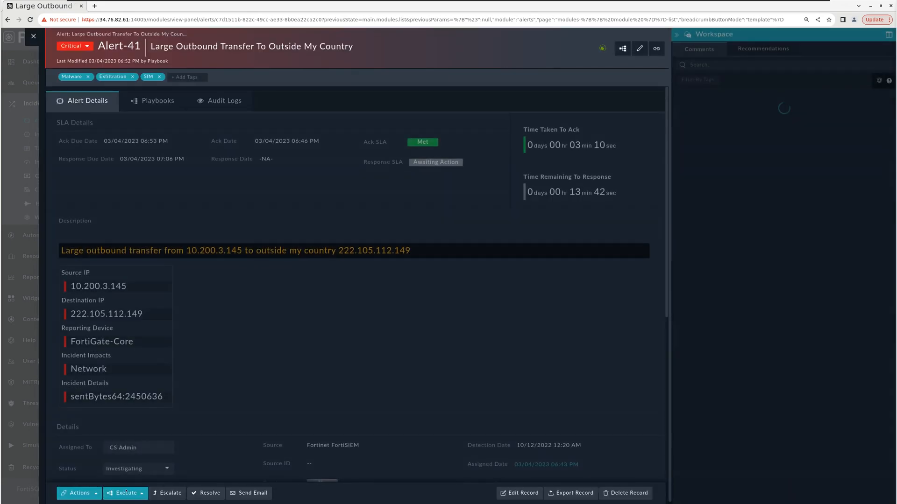
left_click(119, 494)
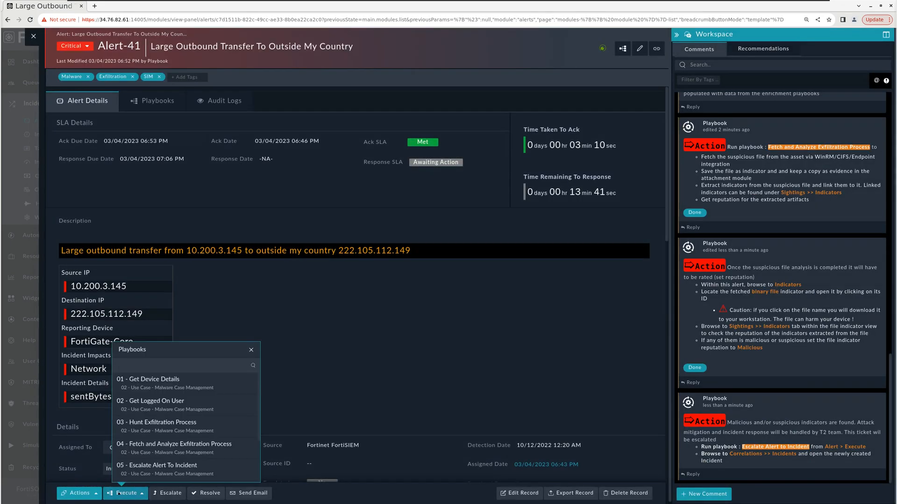
left_click(135, 473)
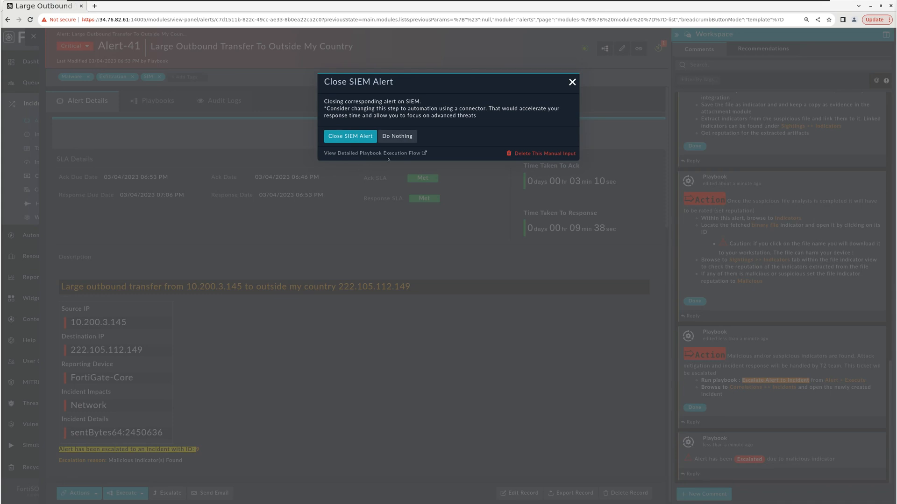
left_click(397, 136)
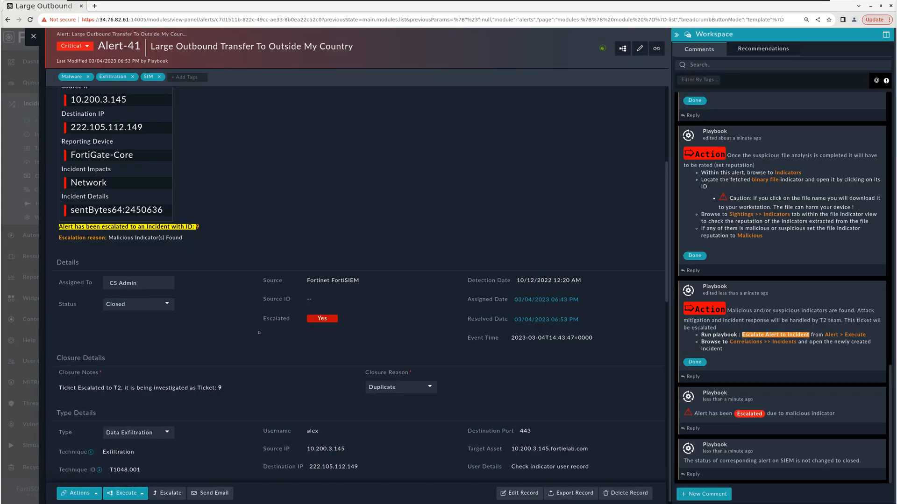
- Find the incident correlated with the escalated alert and open its record
scroll(259, 333, "down", 6)
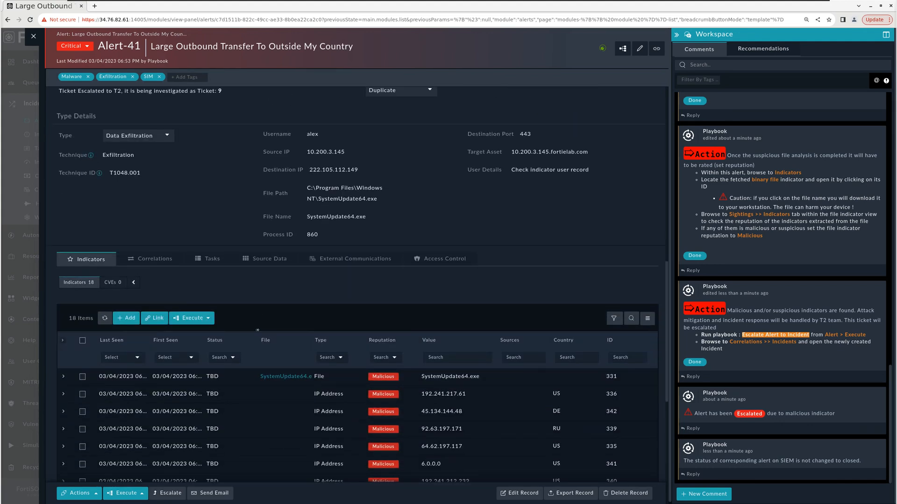
left_click(154, 259)
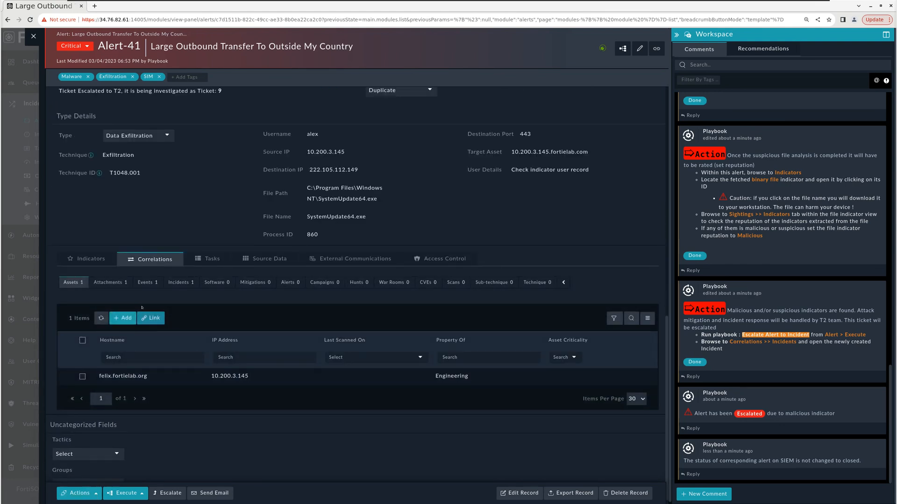
left_click(177, 284)
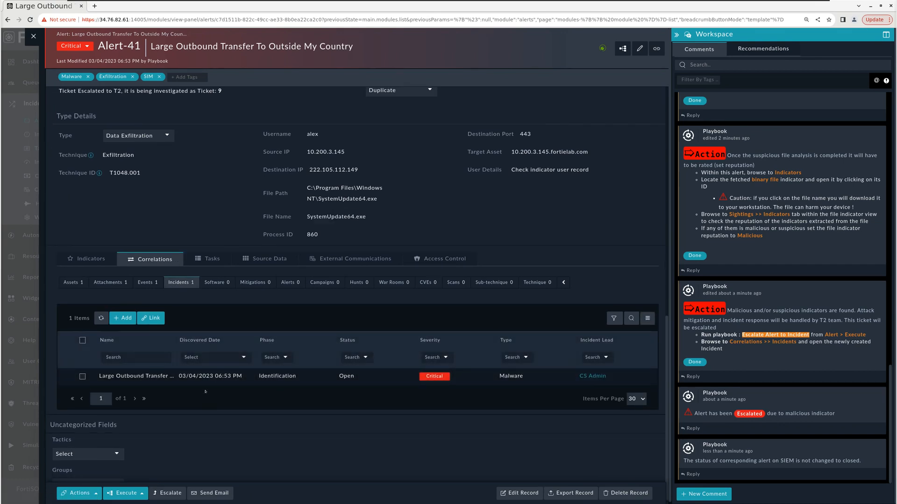
left_click(230, 376)
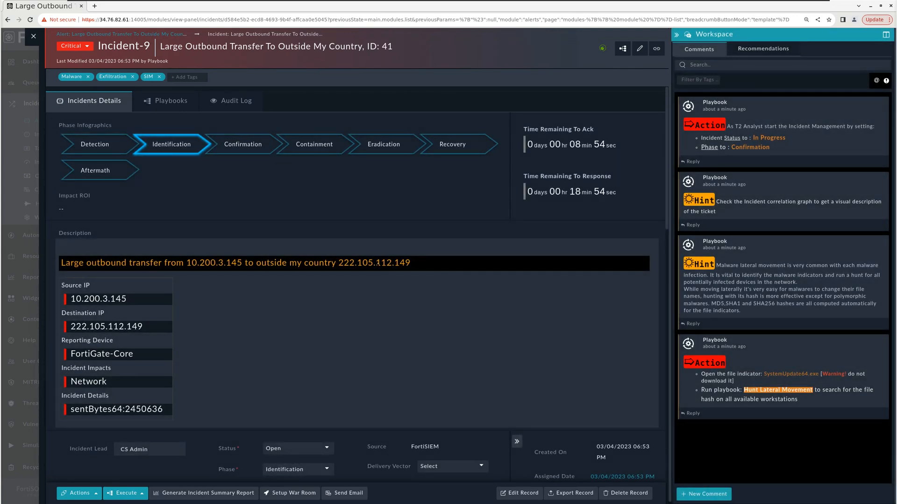
- Review the incident's details and expand its correlation graph to full screen
scroll(378, 264, "down", 4)
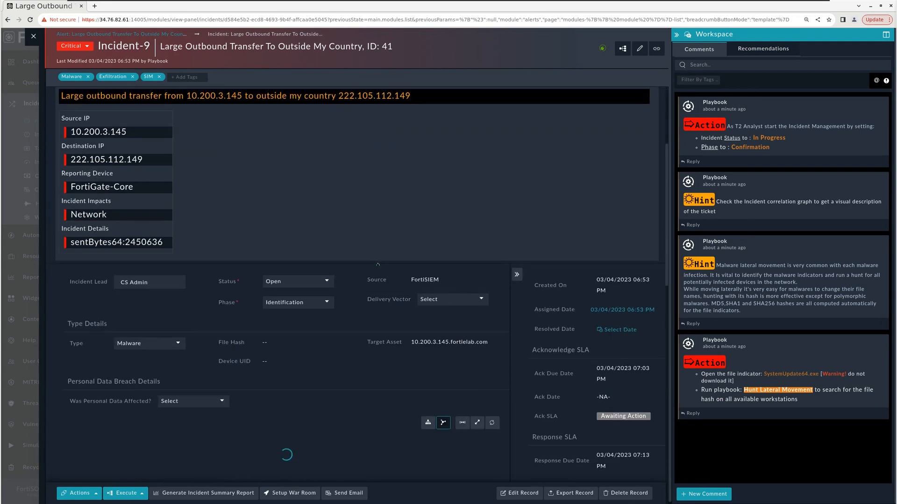
scroll(378, 265, "down", 2)
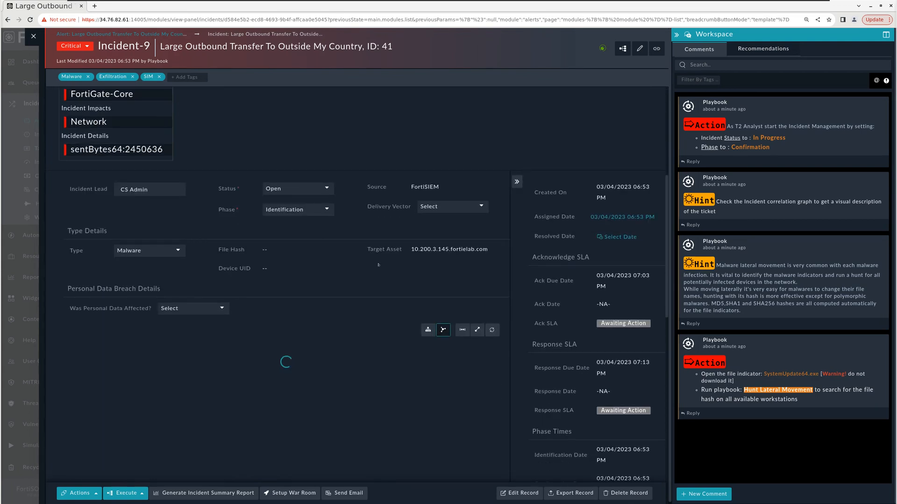
scroll(379, 265, "down", 3)
left_click(478, 180)
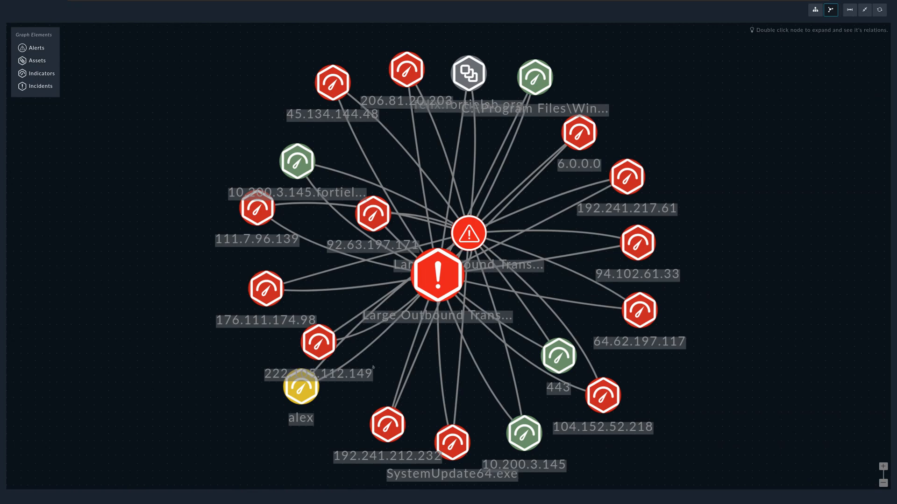
- Leave the full-screen correlation graph and set the incident's status to In Progress and its phase to Confirmation
key("Escape")
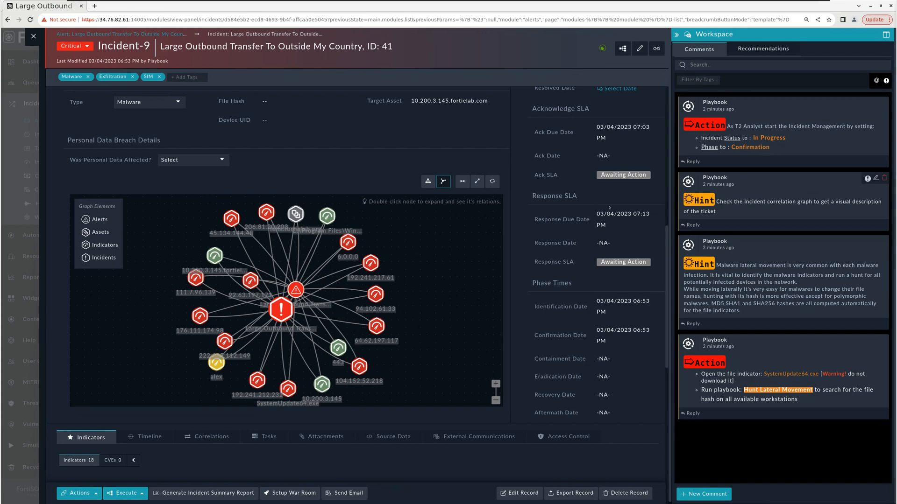
scroll(299, 190, "up", 3)
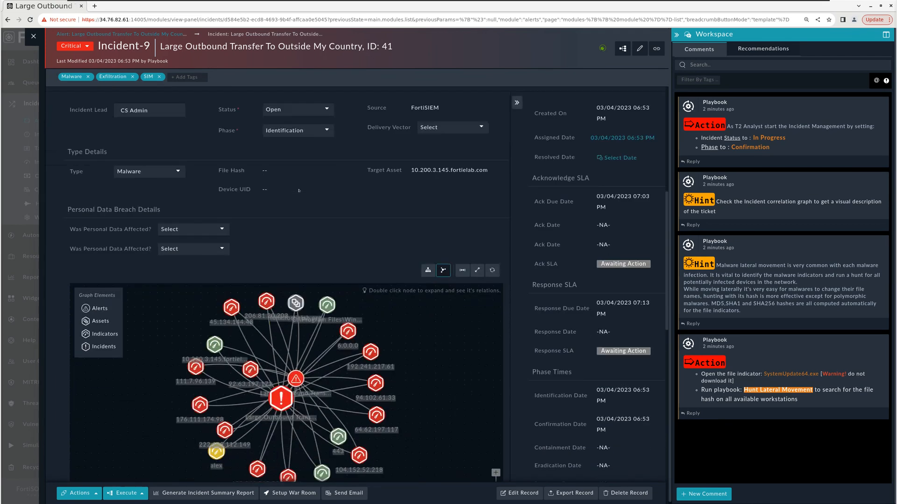
scroll(294, 192, "up", 3)
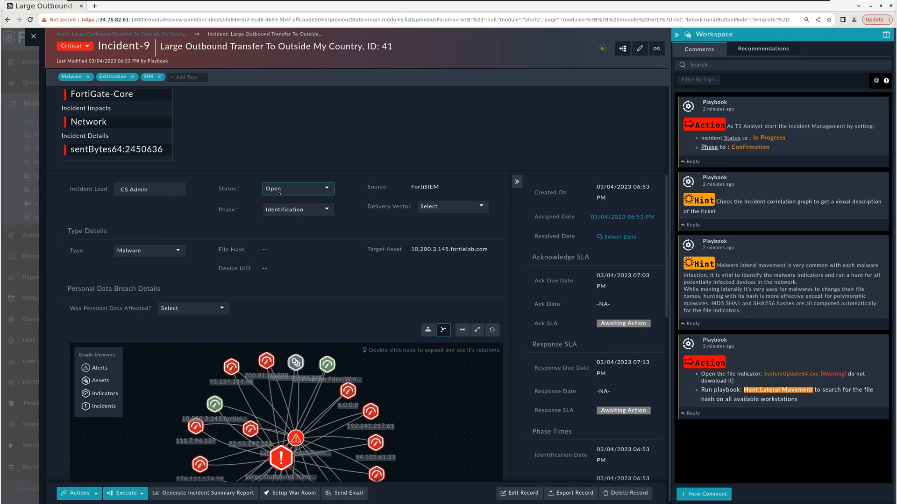
left_click(279, 192)
left_click(274, 234)
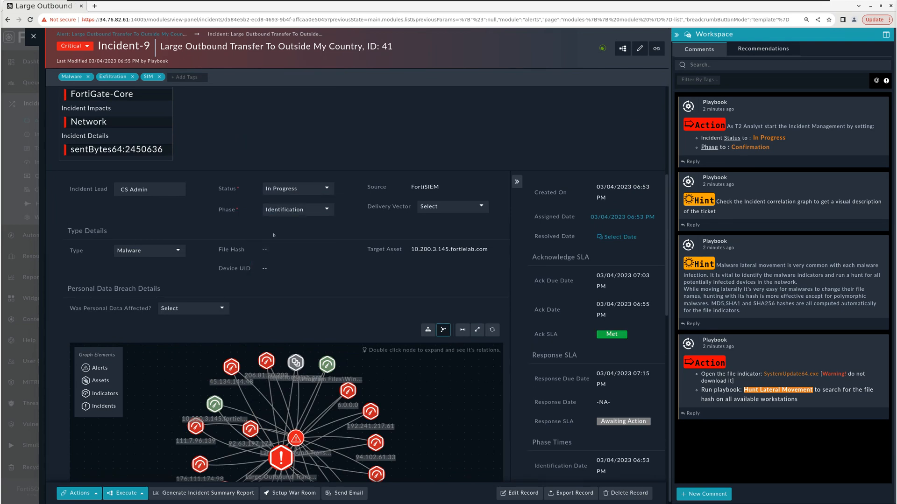
left_click(280, 209)
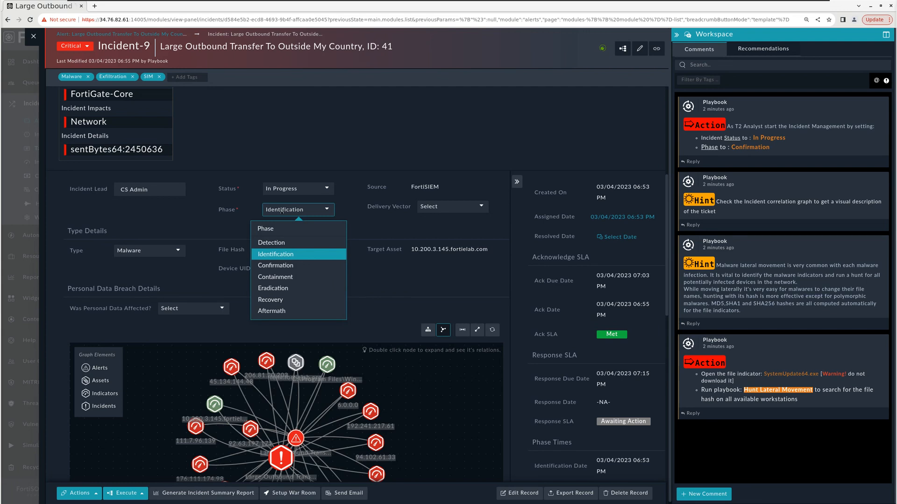
left_click(274, 265)
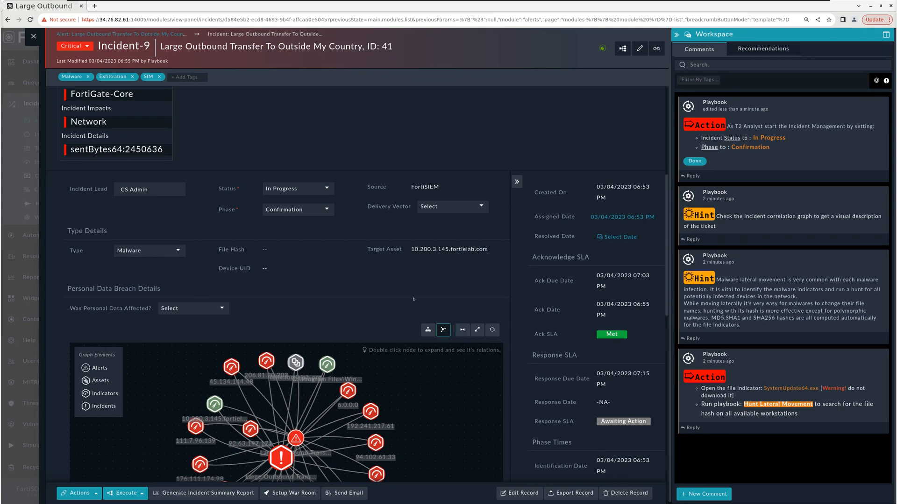
- Open the SystemUpdate64.exe file indicator from the incident's indicators and run the playbook 06 - Hunt Lateral Movement on it
scroll(413, 299, "down", 5)
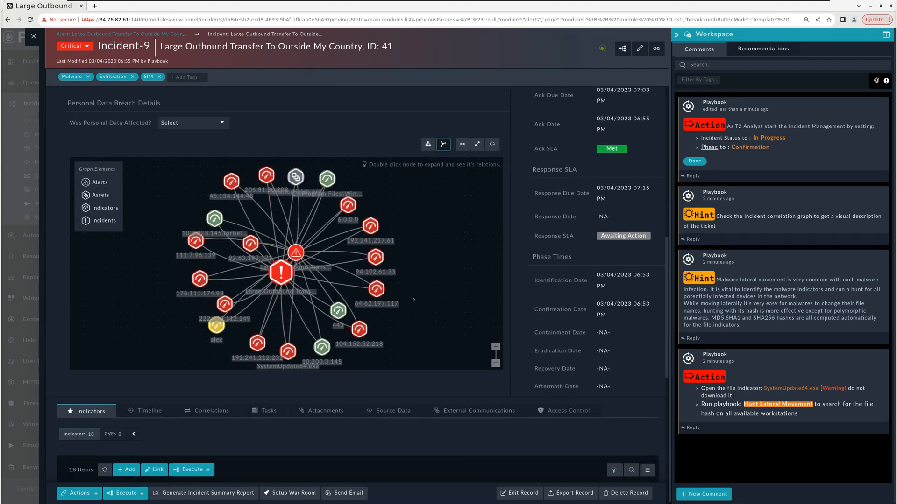
scroll(413, 299, "down", 2)
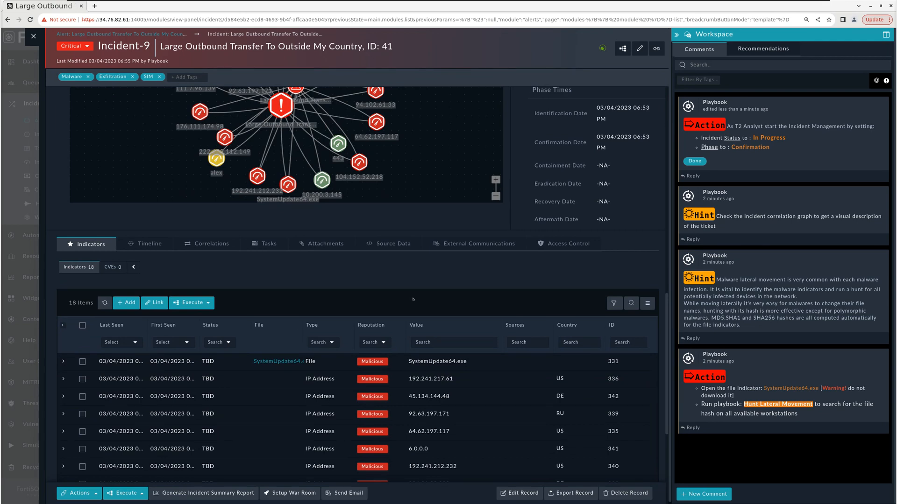
scroll(413, 299, "down", 1)
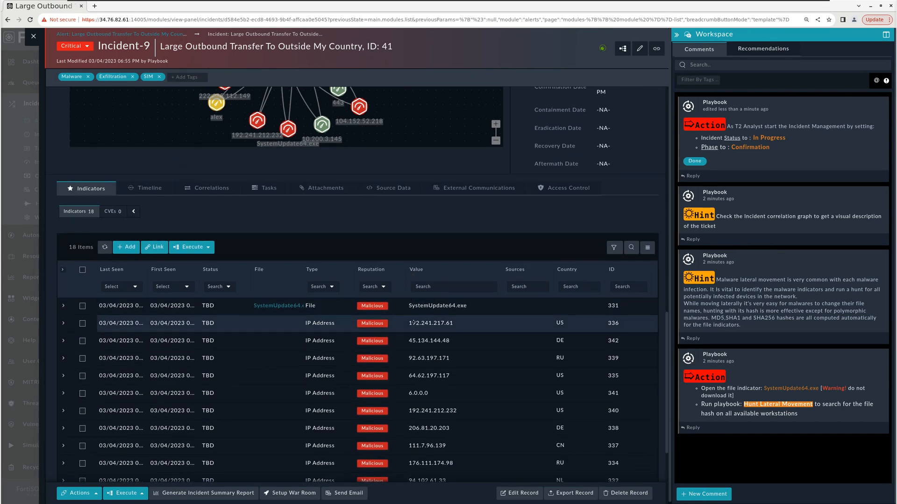
scroll(413, 322, "down", 1)
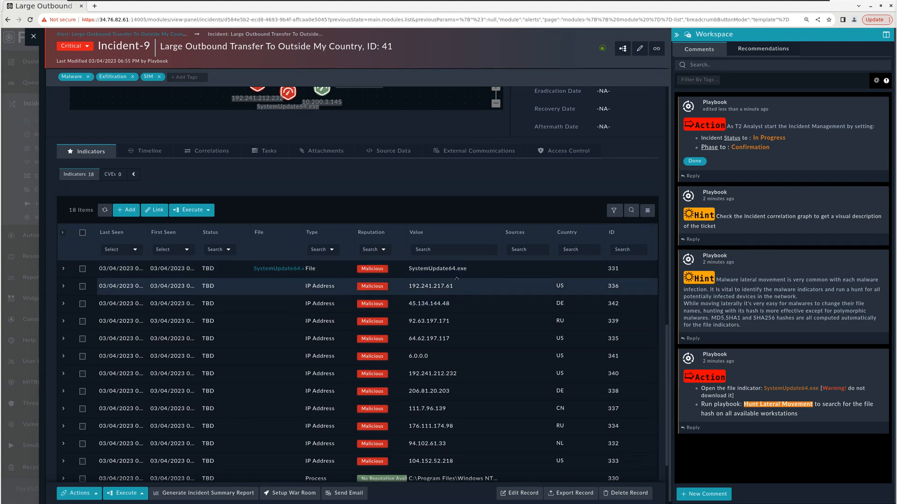
left_click(442, 267)
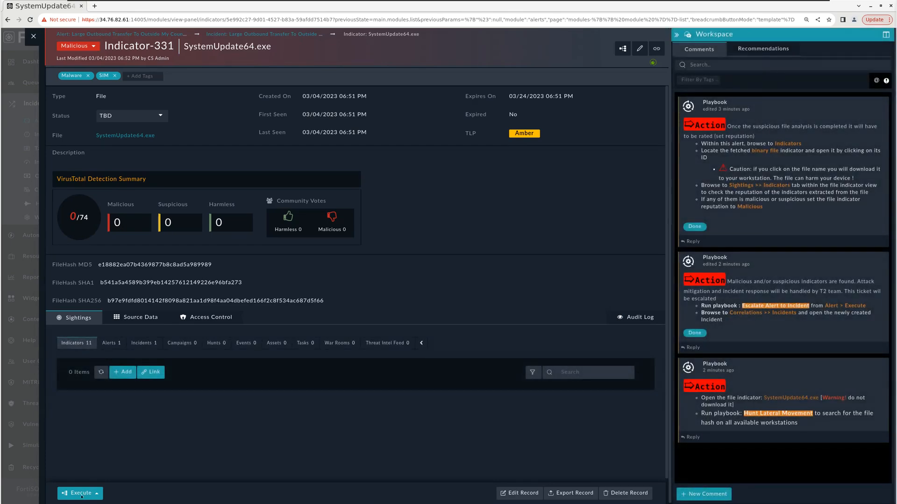
left_click(81, 494)
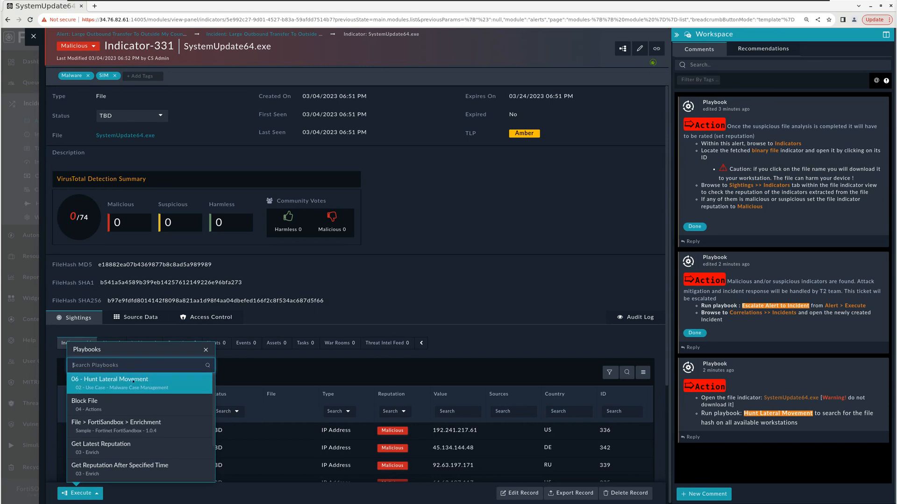
left_click(93, 385)
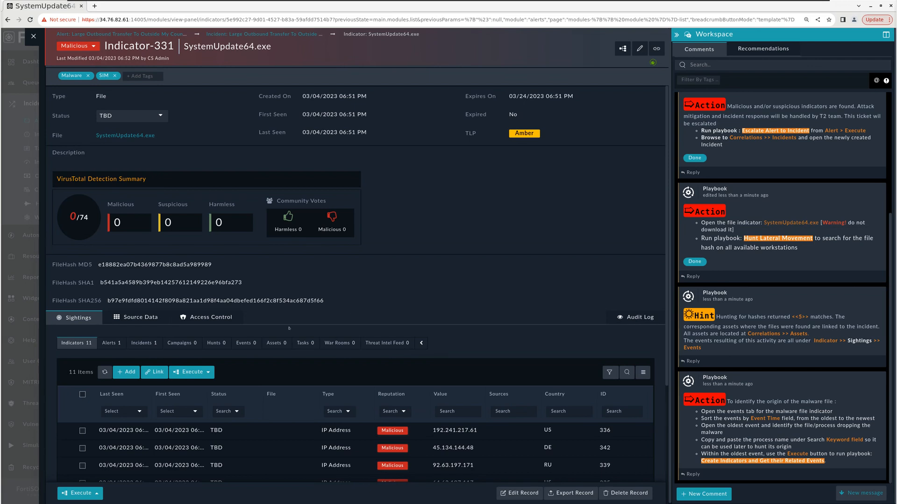
- Return to the incident and examine its correlated assets and the updated correlation graph
left_click(257, 34)
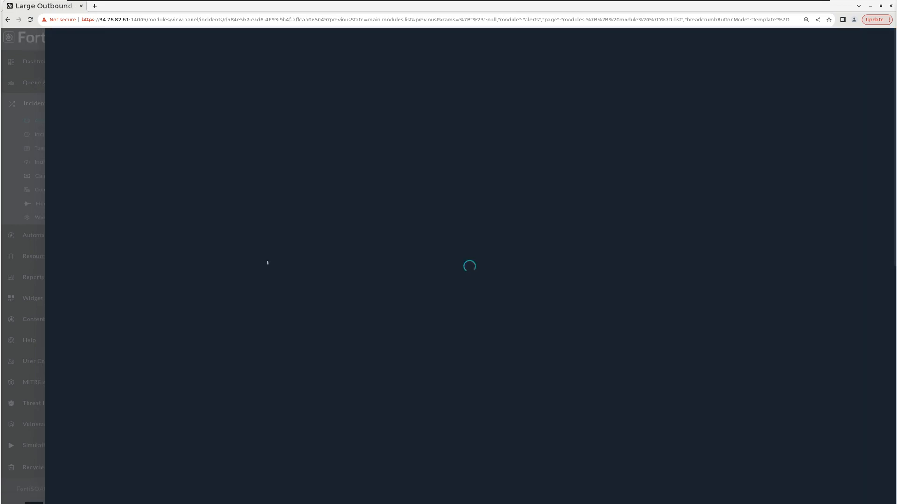
scroll(269, 262, "down", 3)
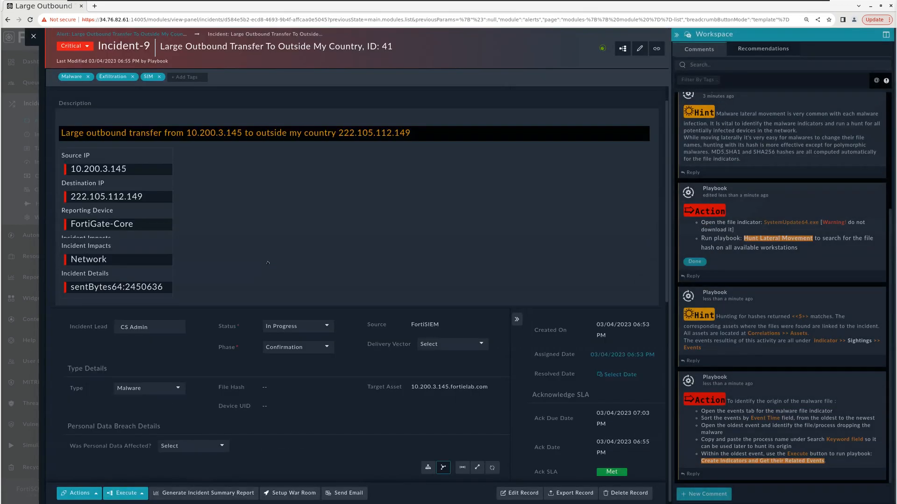
scroll(280, 266, "down", 5)
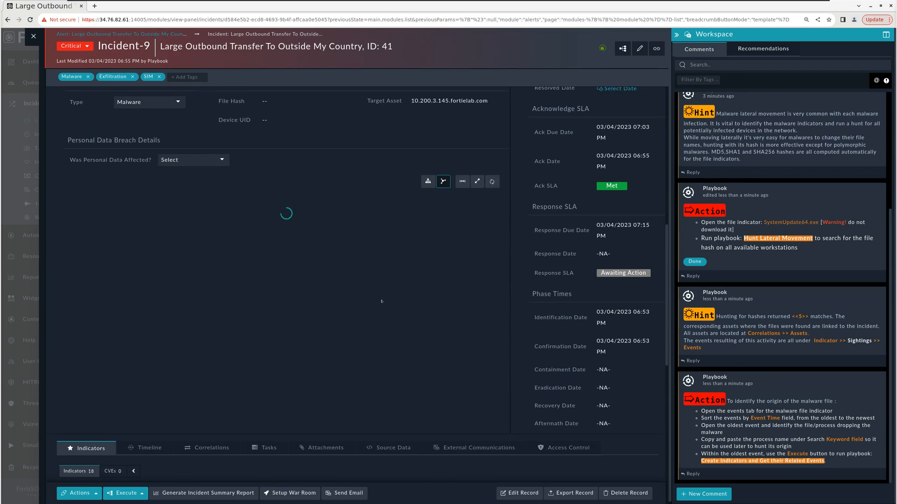
scroll(299, 280, "down", 4)
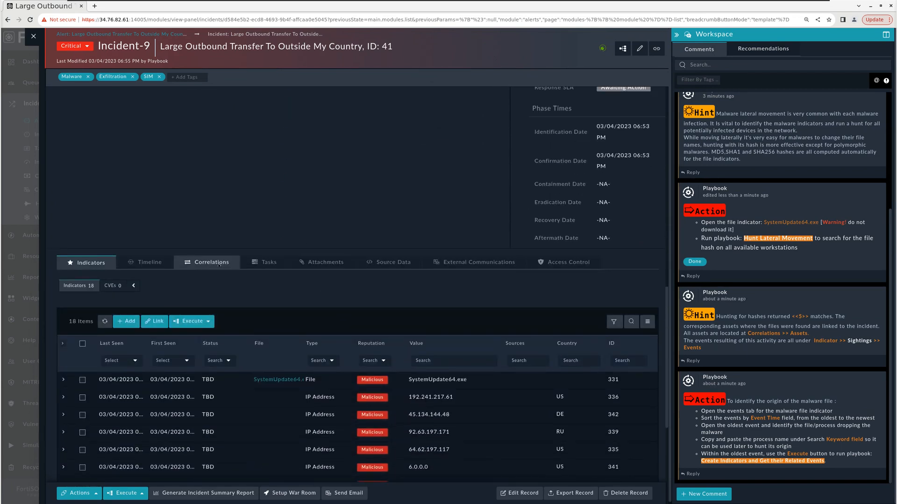
left_click(212, 262)
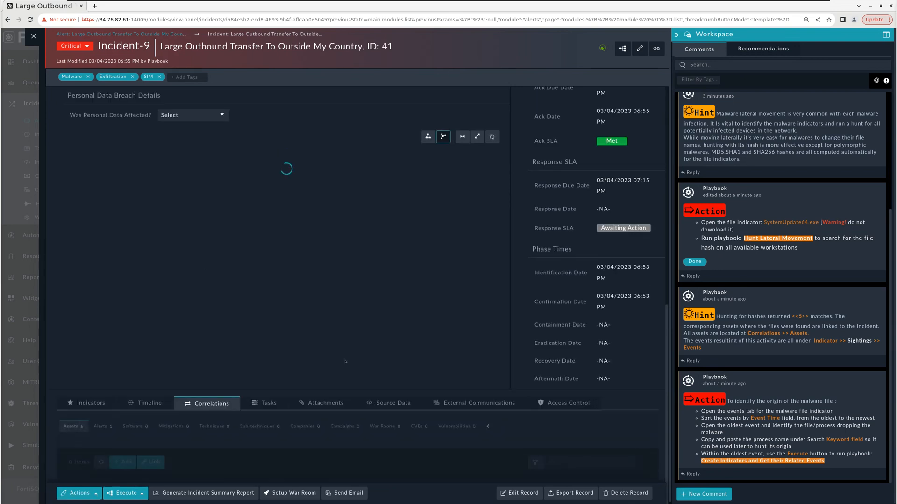
scroll(346, 361, "down", 3)
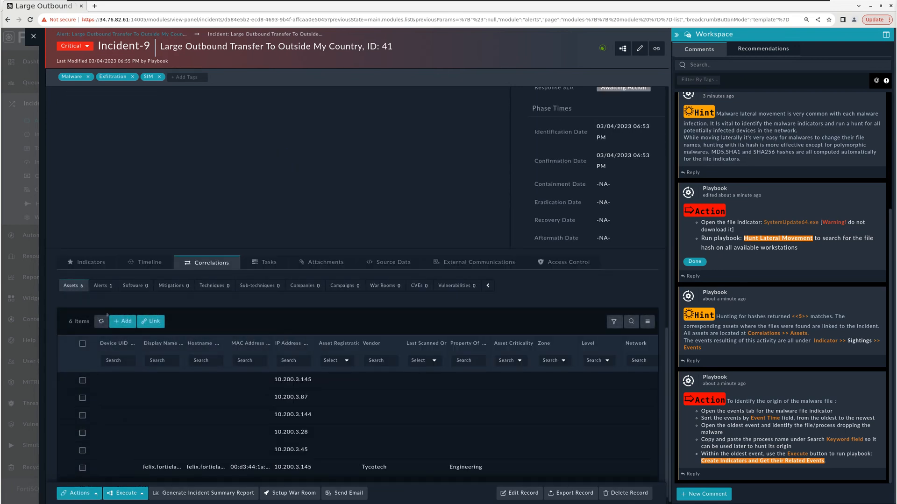
scroll(295, 434, "down", 1)
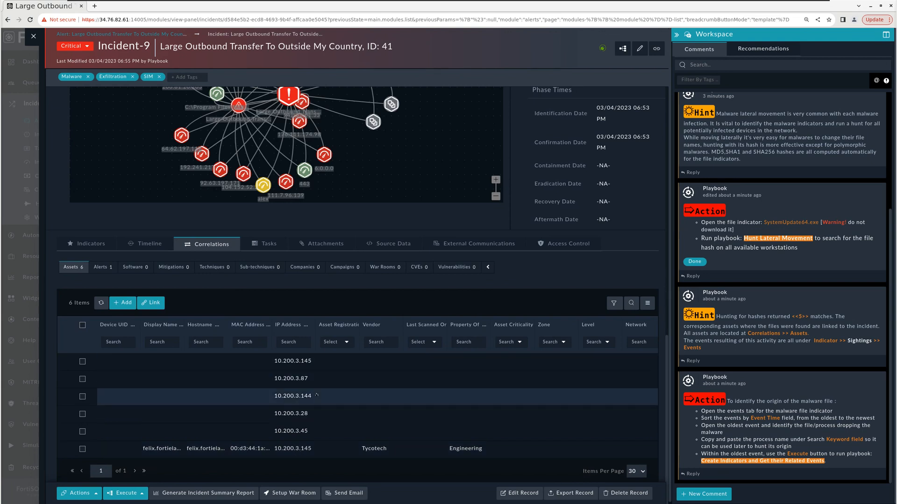
scroll(327, 393, "up", 1)
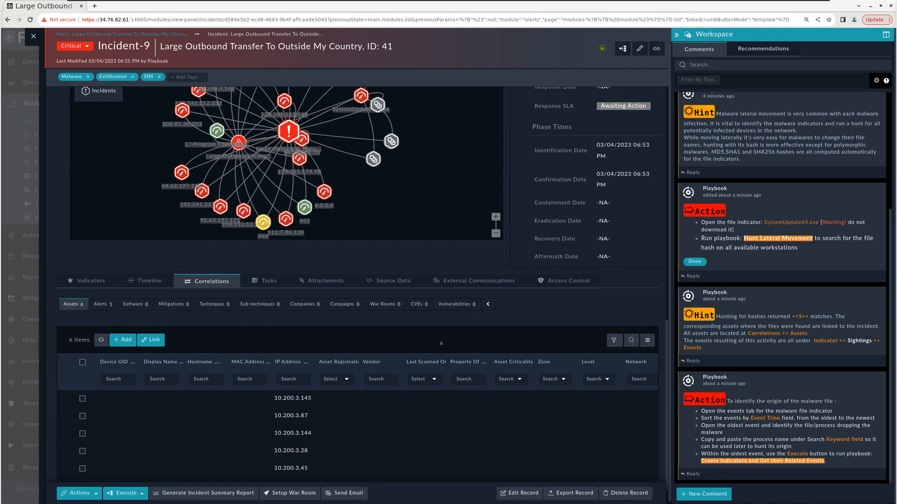
scroll(520, 379, "up", 2)
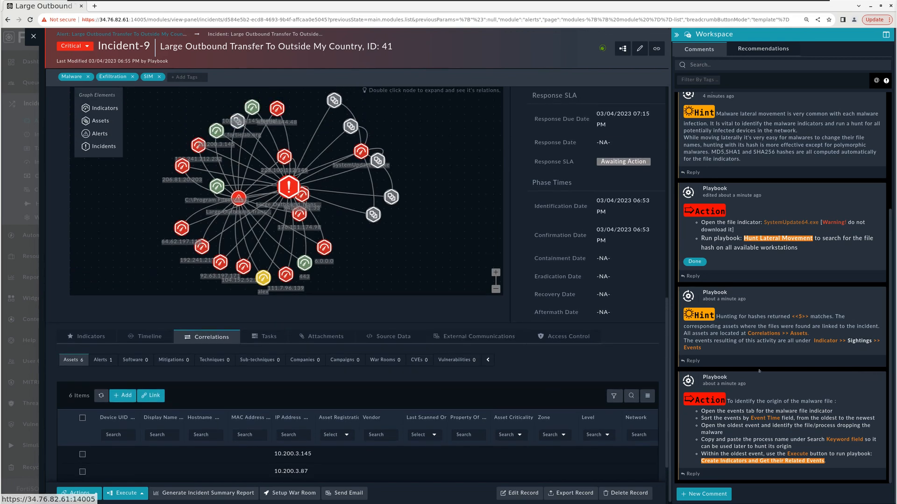
scroll(348, 354, "up", 5)
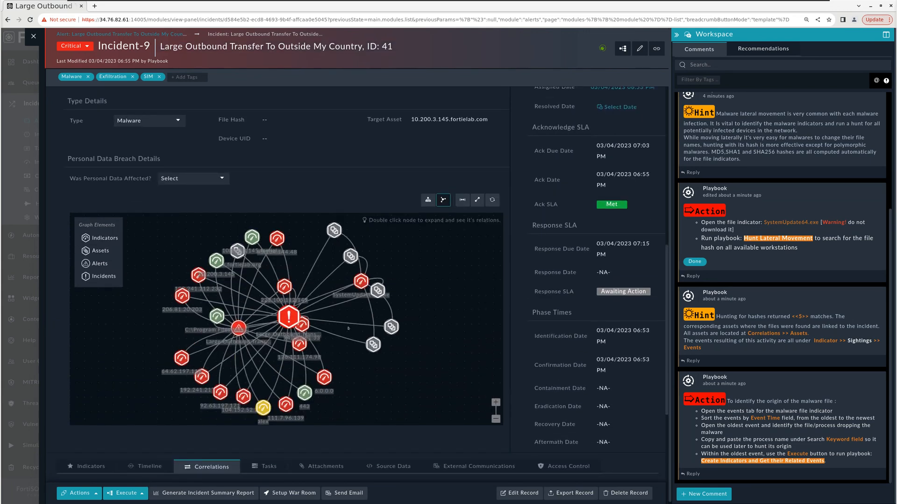
- Reopen the SystemUpdate64.exe indicator from the incident and open the oldest event among its sightings
scroll(348, 328, "down", 5)
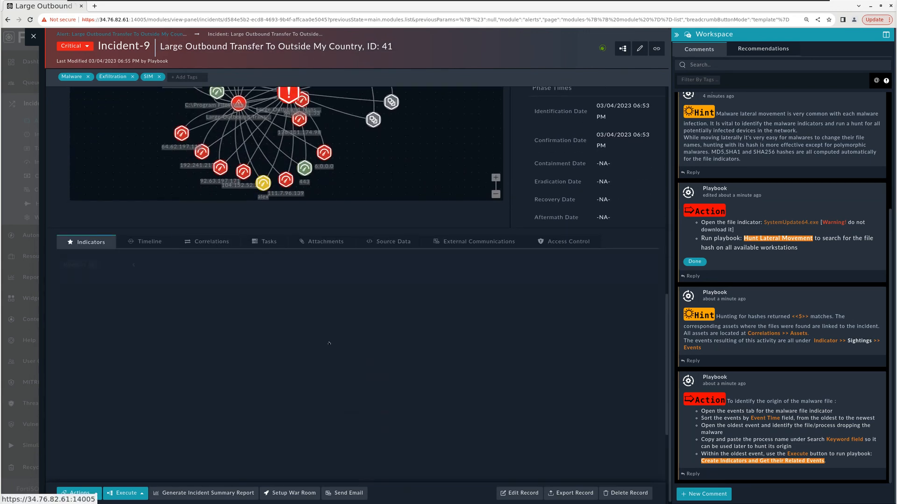
left_click(433, 361)
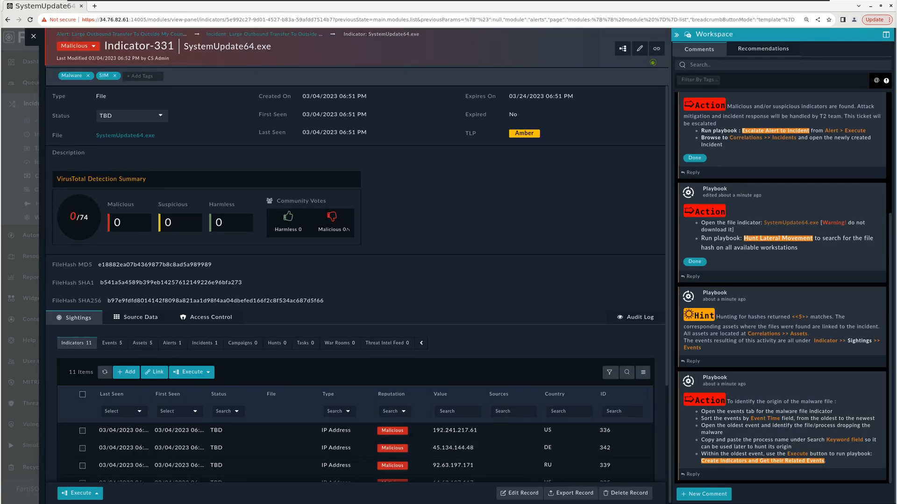
scroll(348, 228, "down", 1)
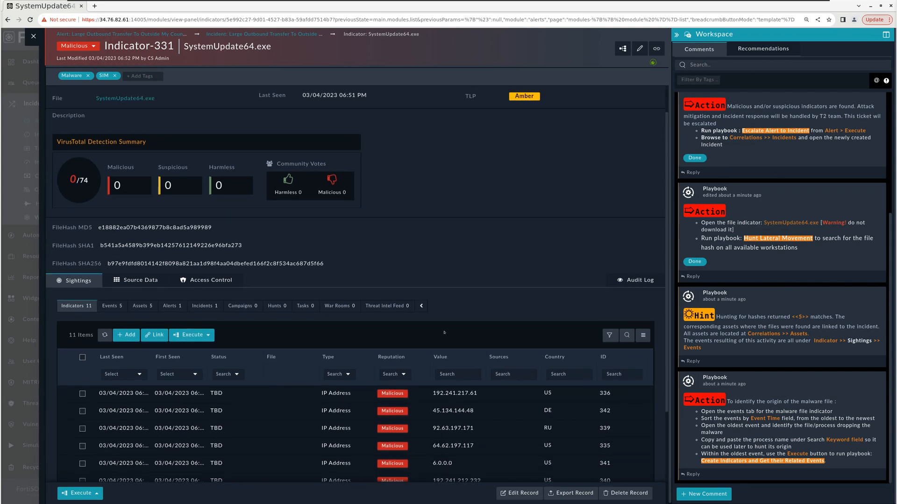
scroll(444, 332, "down", 1)
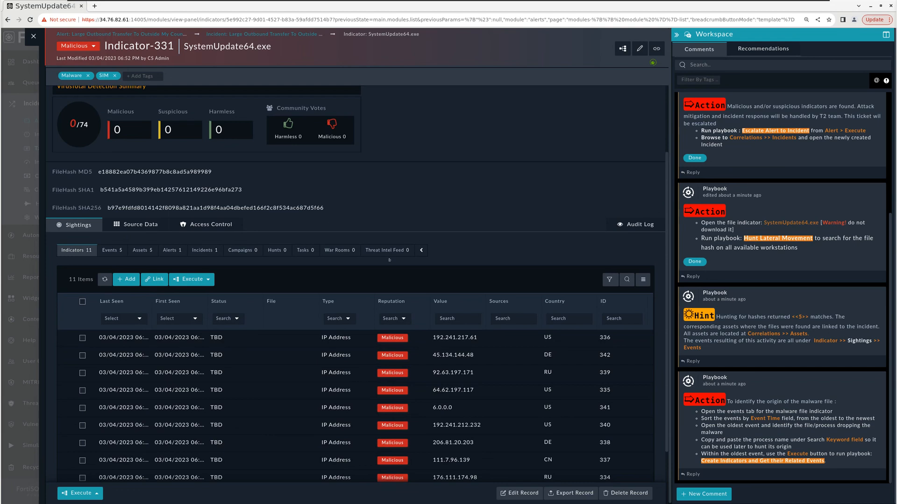
scroll(390, 260, "down", 2)
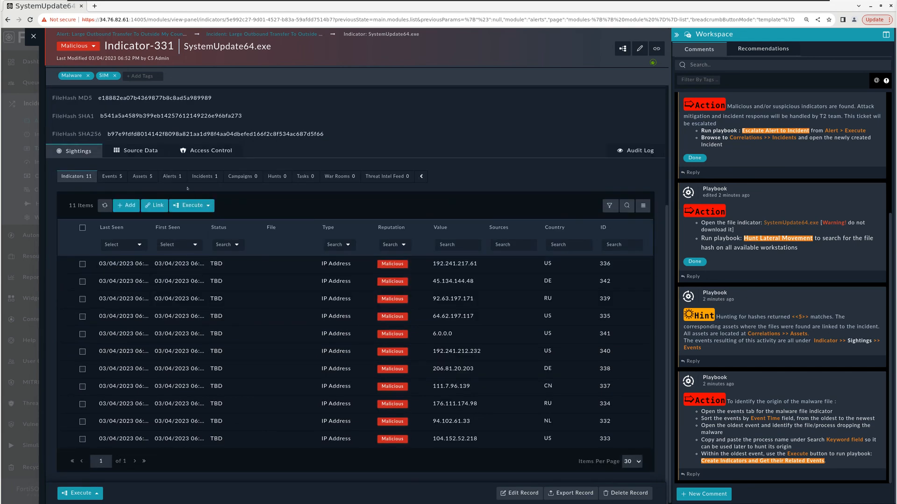
left_click(113, 177)
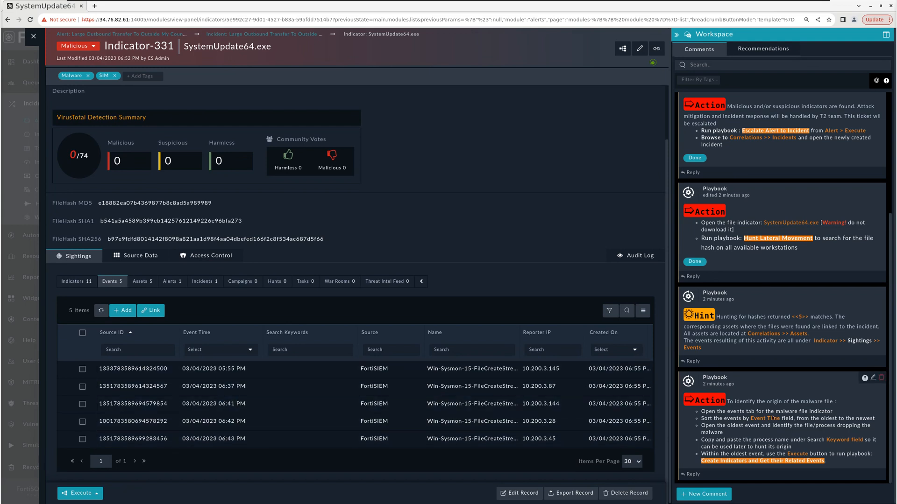
left_click(293, 369)
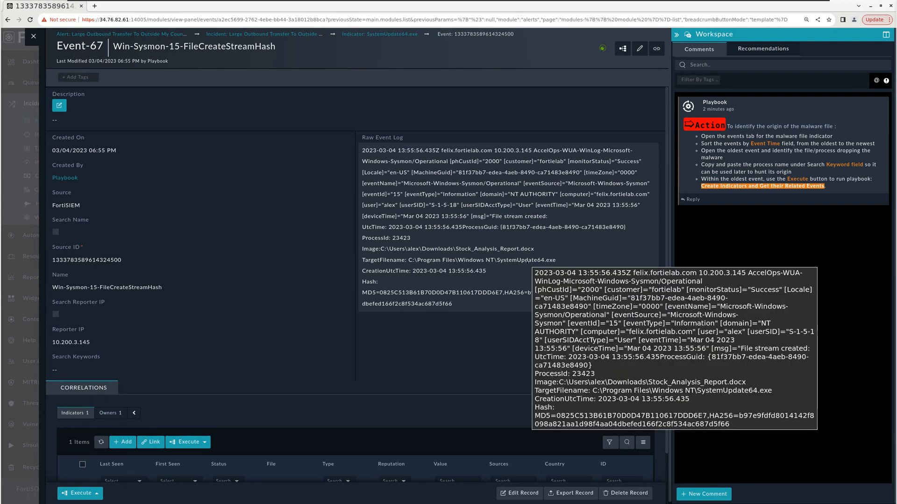
- Copy the process file name Stock_Analysis_Report.docx from the event's raw event log
left_click(531, 259)
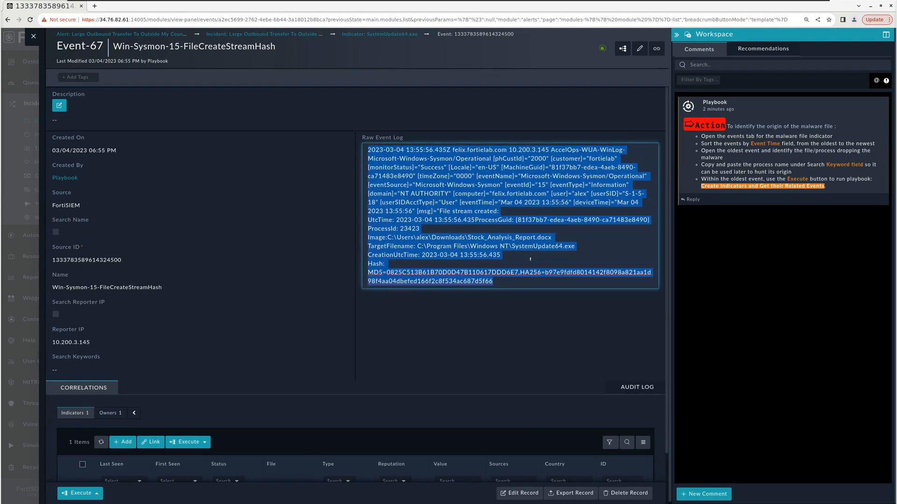
left_click(531, 260)
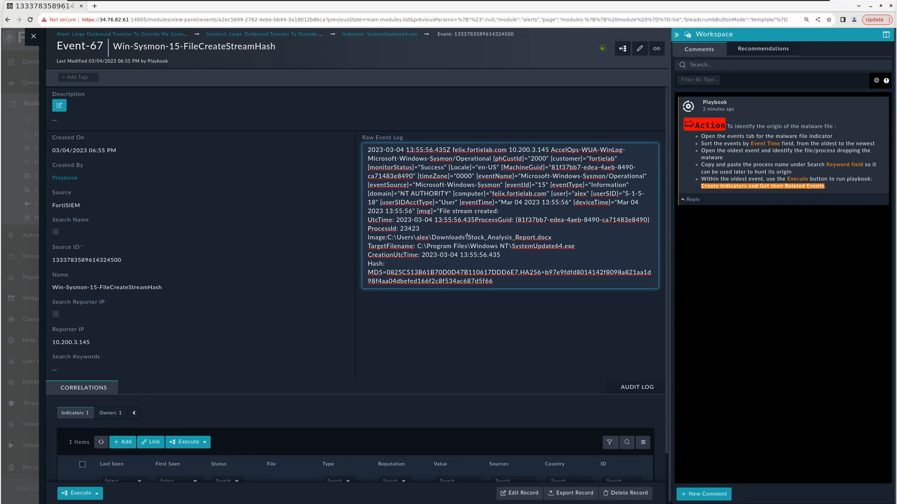
left_click_drag(467, 236, 552, 236)
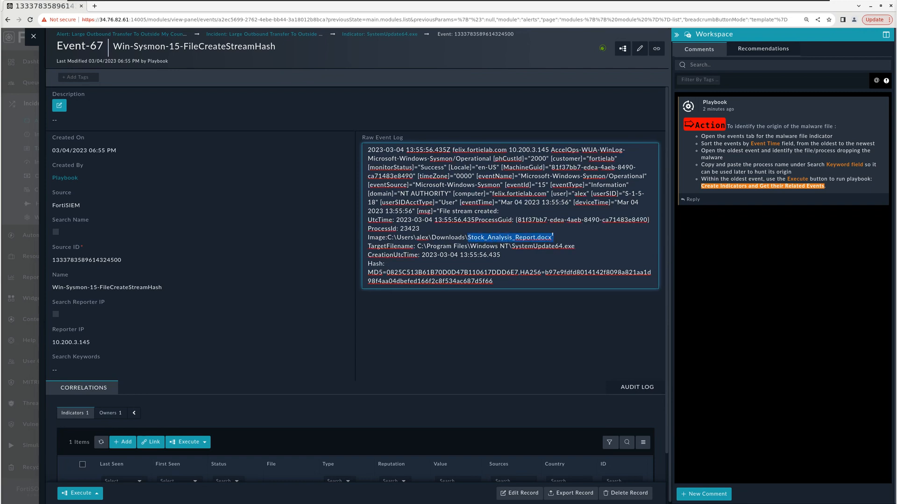
right_click(537, 237)
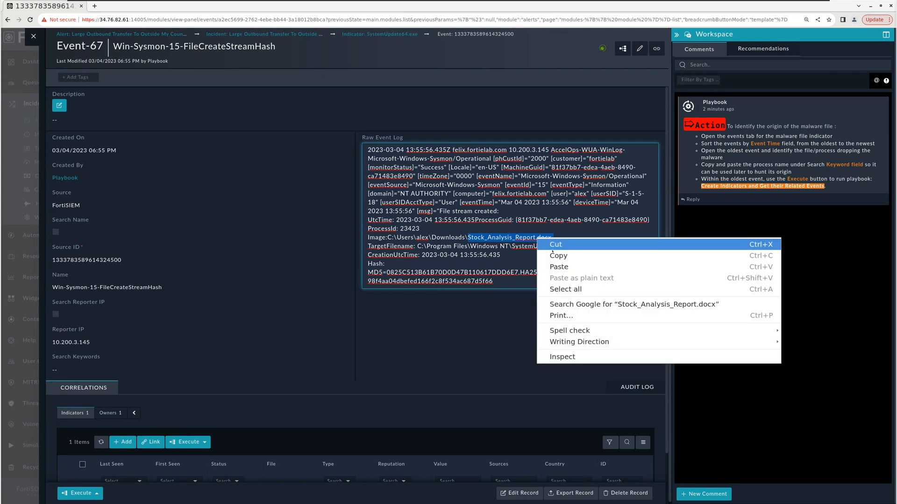
left_click(550, 254)
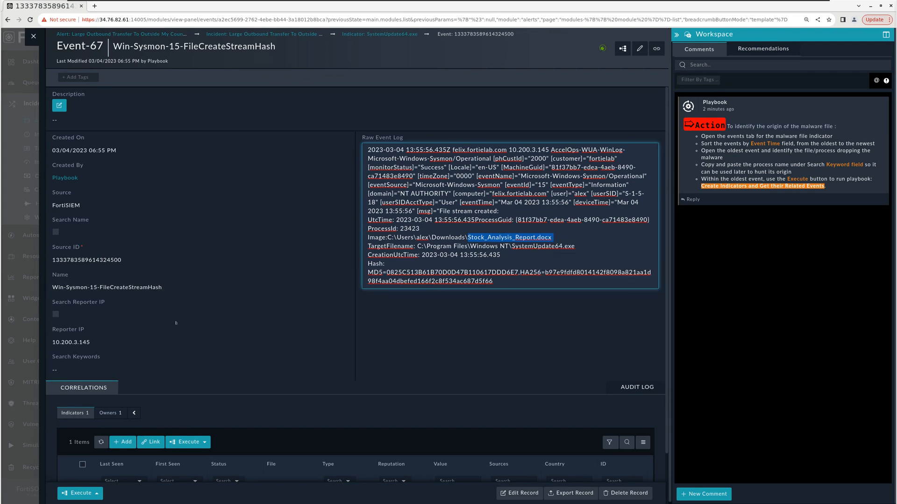
- Set the event's search keywords to Stock_Analysis_Report.docx and run the playbook 07 - Create Indicators and Get Their Related Events on it
left_click(97, 368)
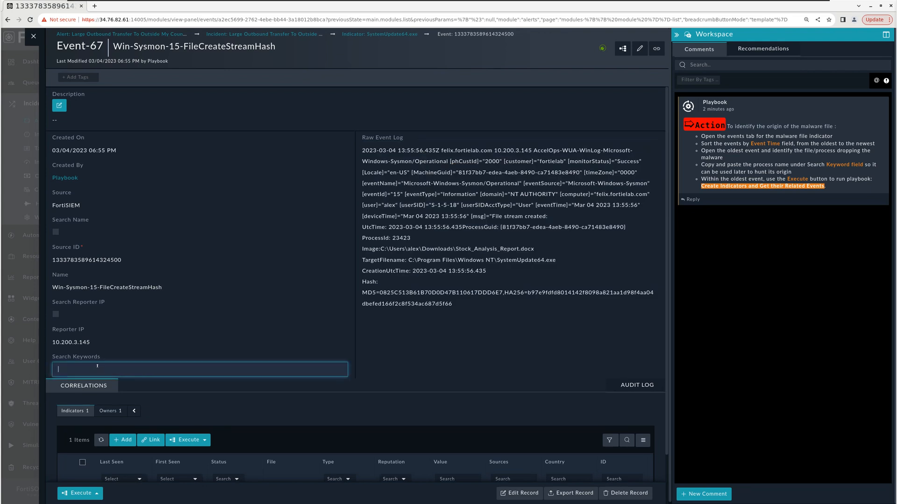
key("ctrl+v")
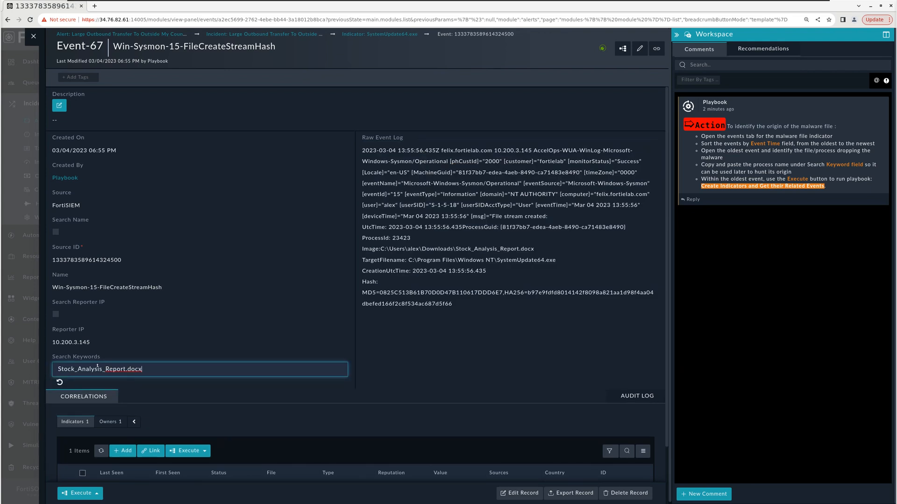
scroll(97, 368, "down", 1)
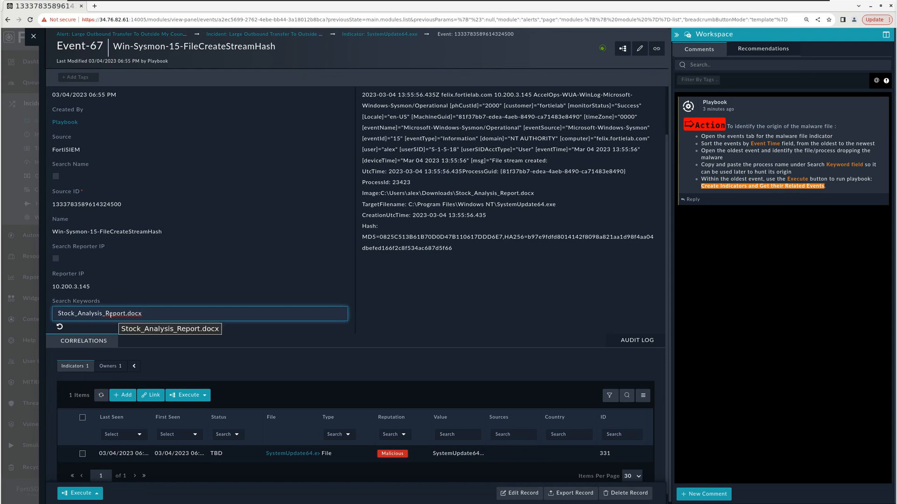
left_click(80, 493)
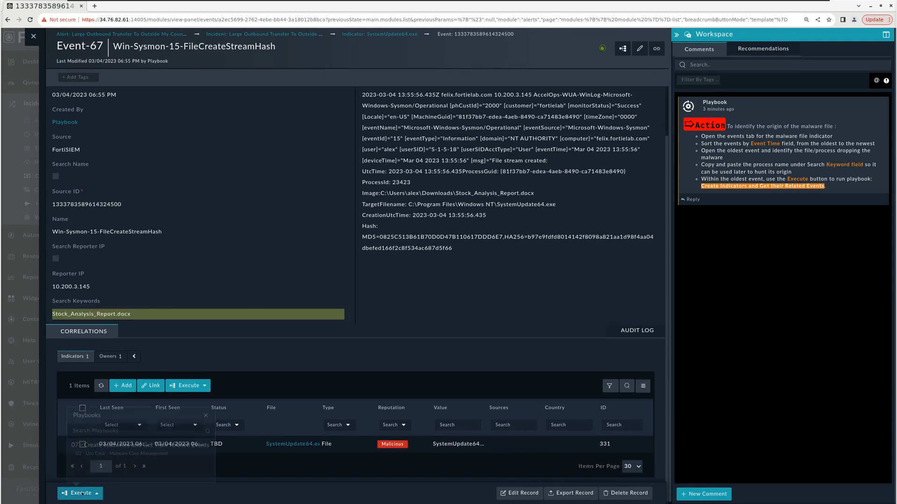
left_click(106, 449)
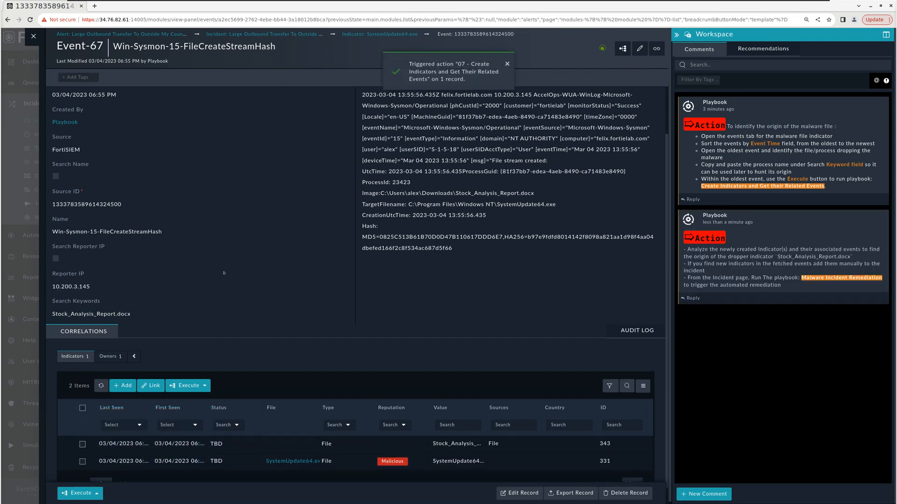
scroll(486, 280, "down", 1)
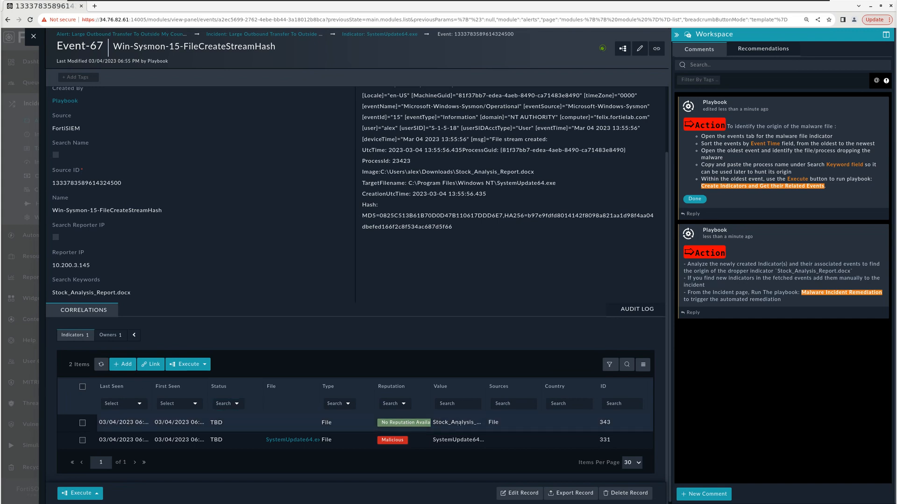
scroll(270, 160, "up", 2)
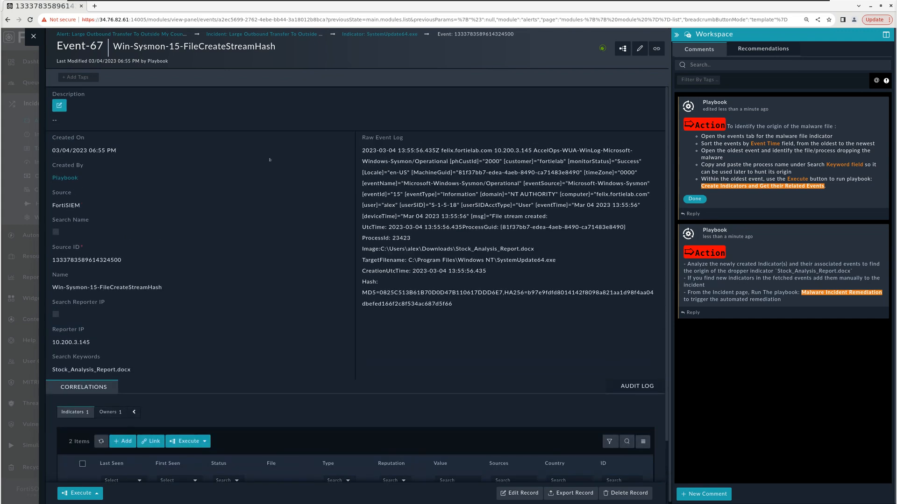
- Return to the incident and open the Stock_Analysis_Report.docx file indicator to view its sighted events
left_click(268, 34)
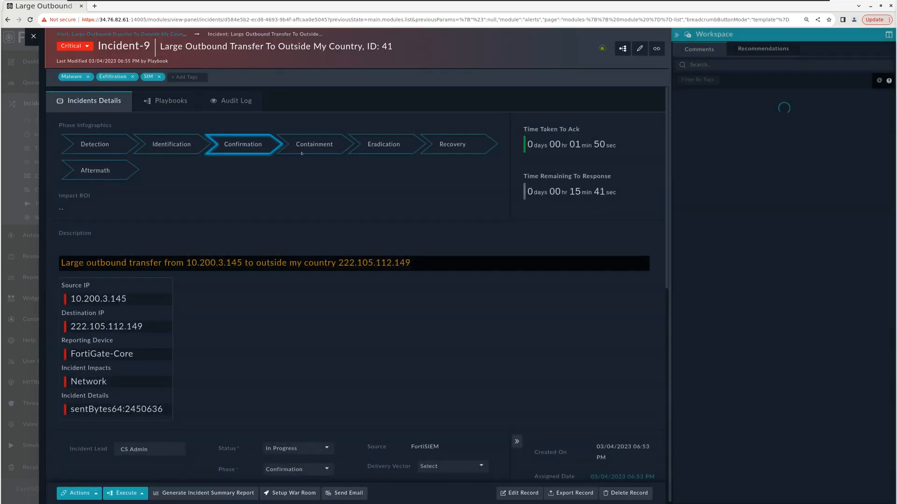
scroll(255, 270, "down", 10)
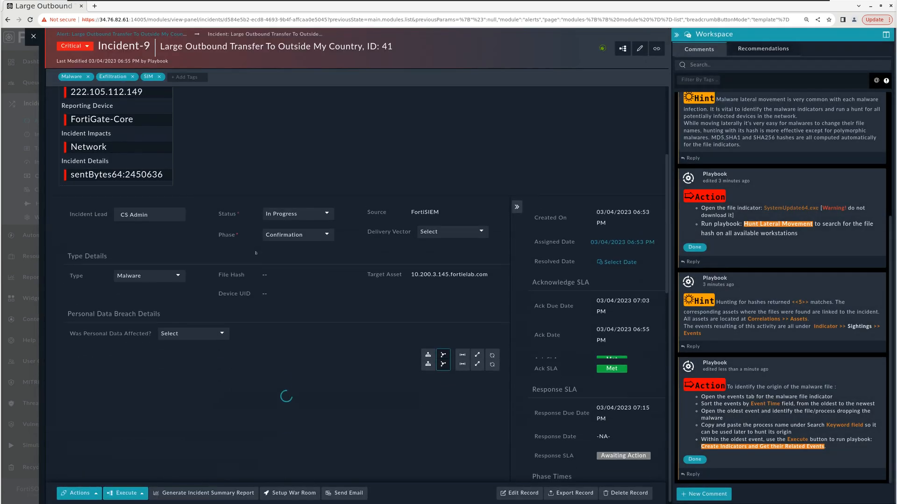
scroll(255, 253, "down", 5)
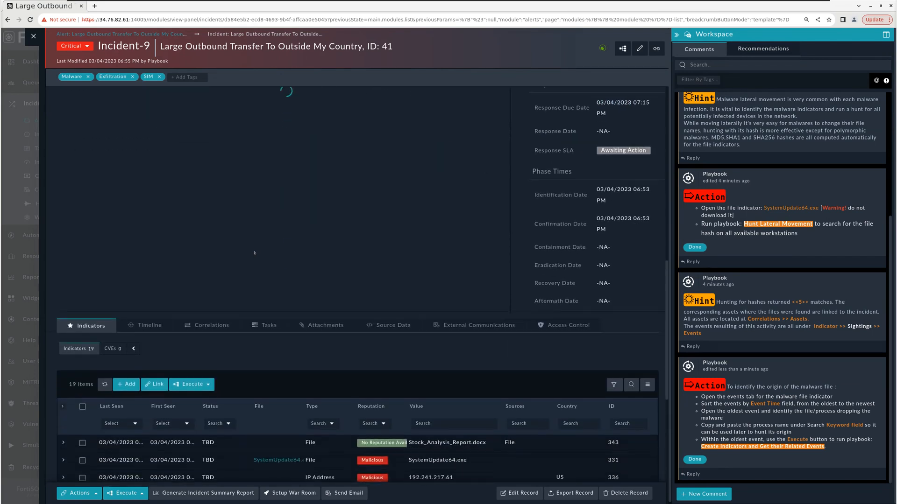
scroll(253, 252, "down", 2)
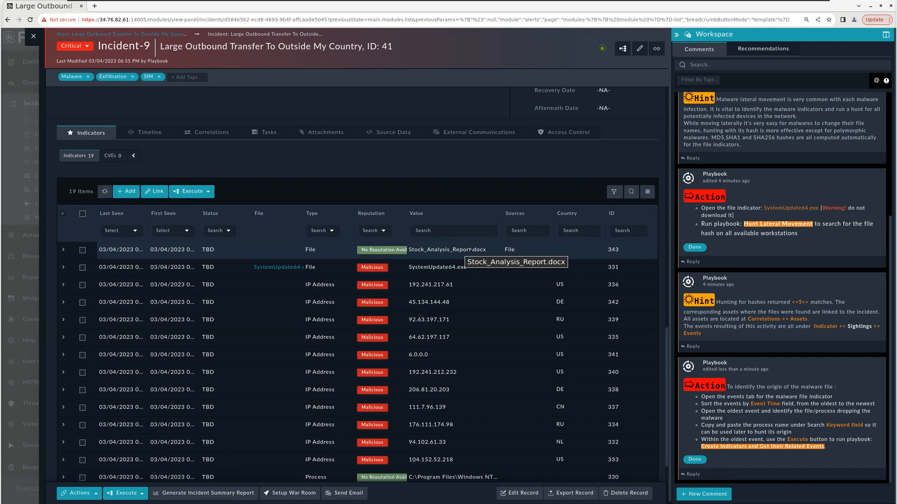
left_click(470, 249)
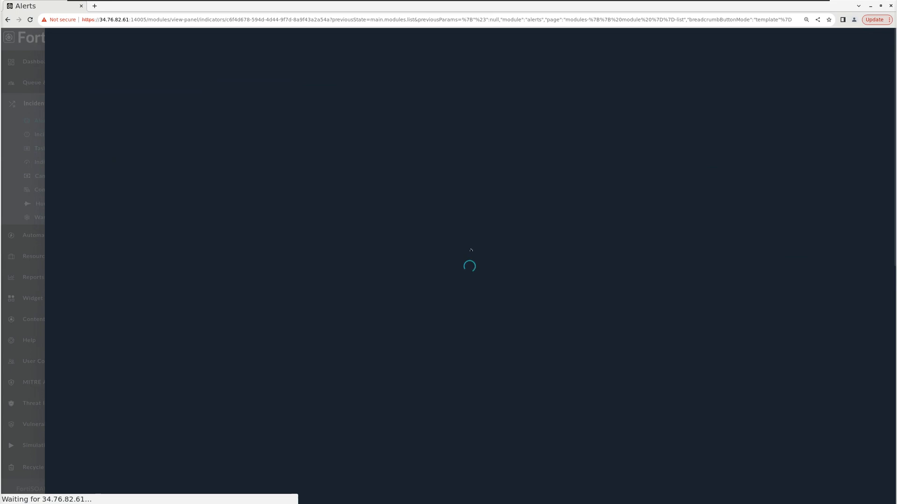
scroll(336, 264, "down", 1)
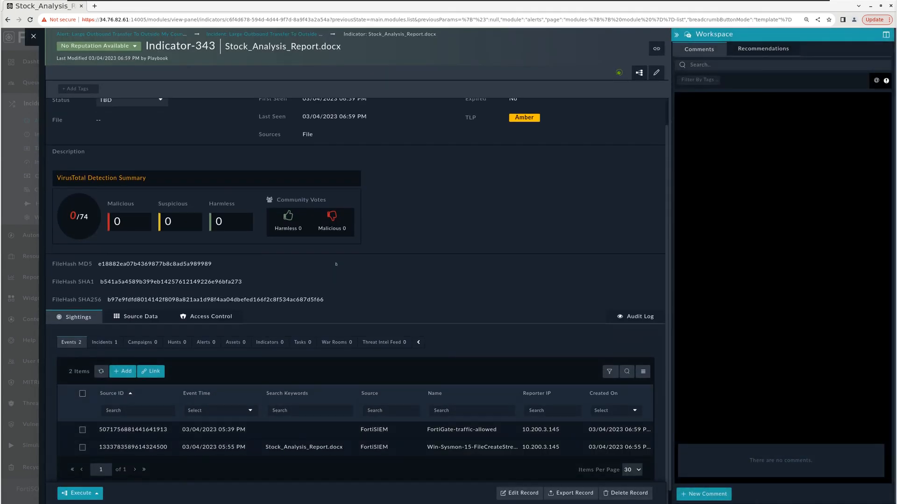
scroll(336, 264, "down", 1)
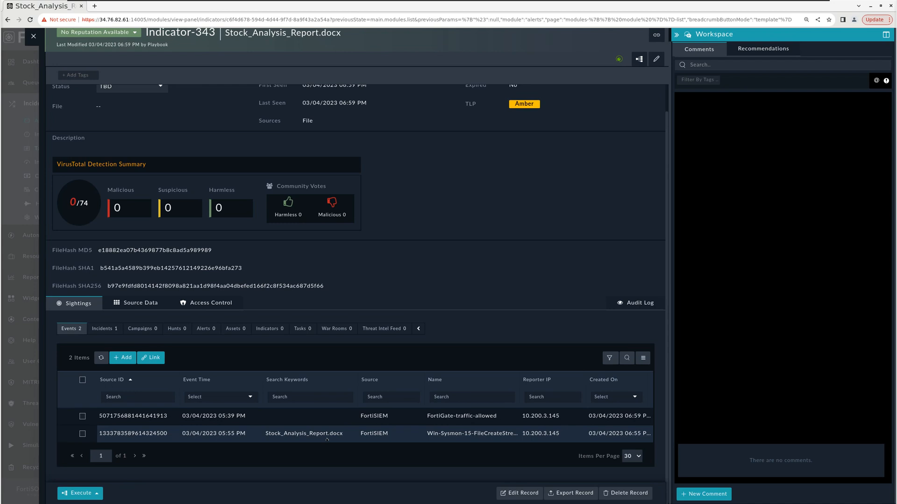
- Open the FortiGate-traffic-allowed event and copy the document's download URL from its notable attributes
left_click(330, 414)
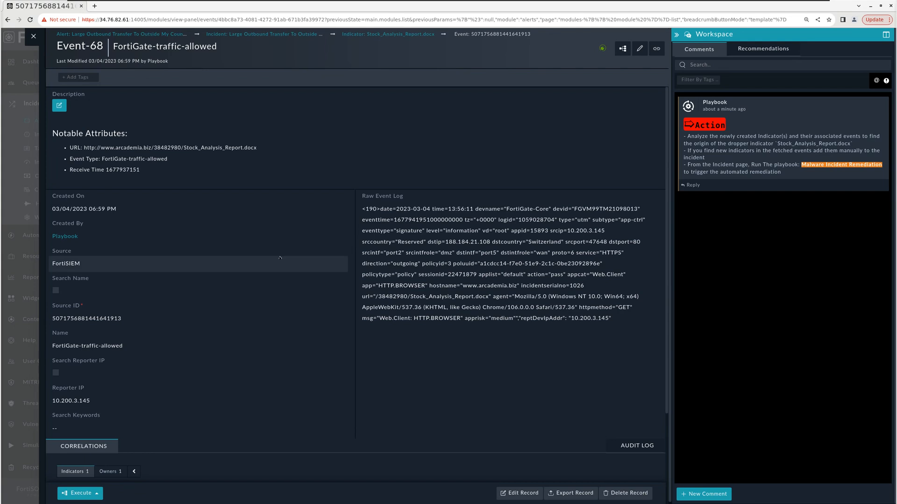
scroll(280, 257, "down", 2)
scroll(280, 257, "up", 2)
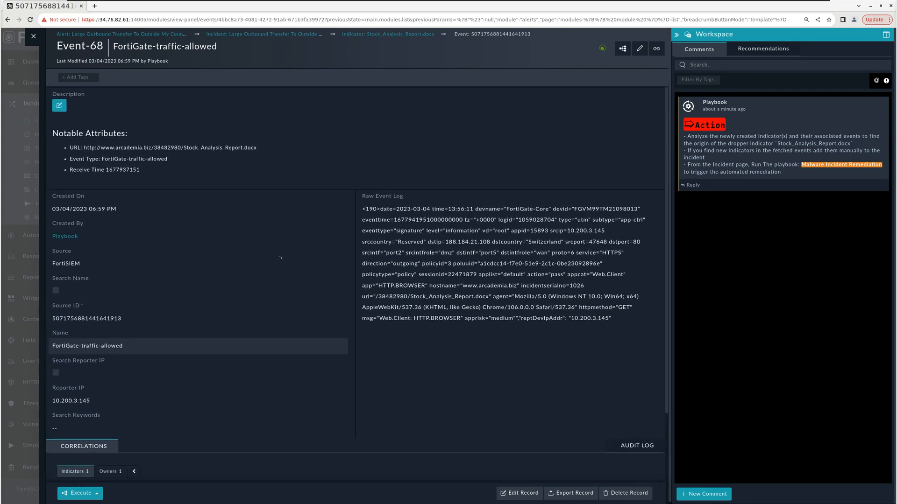
left_click_drag(84, 148, 259, 150)
key("ctrl+c")
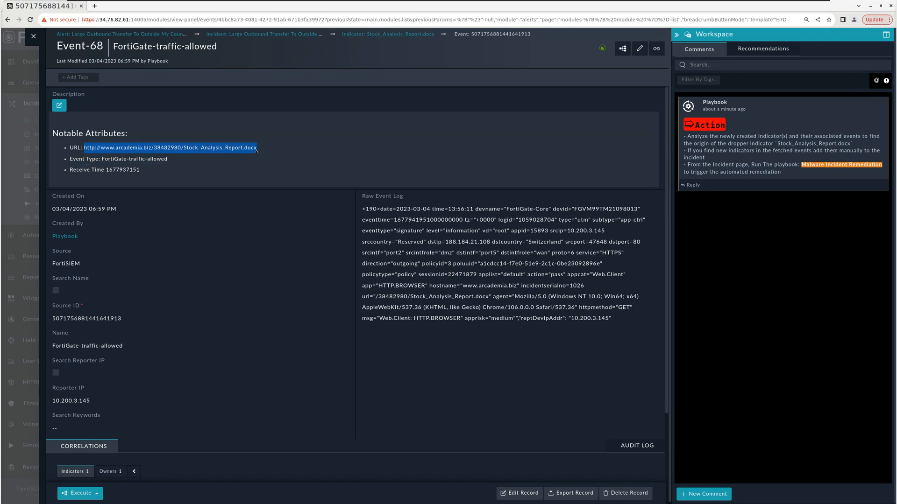
left_click(264, 35)
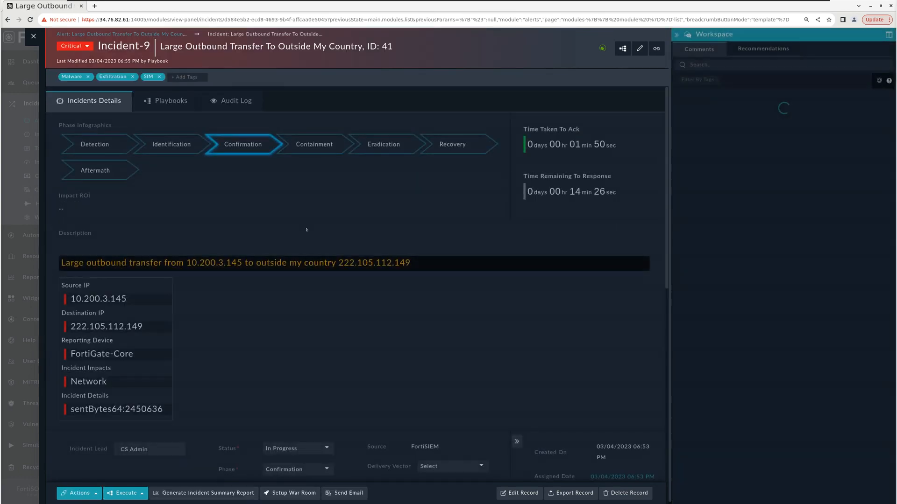
scroll(306, 230, "down", 8)
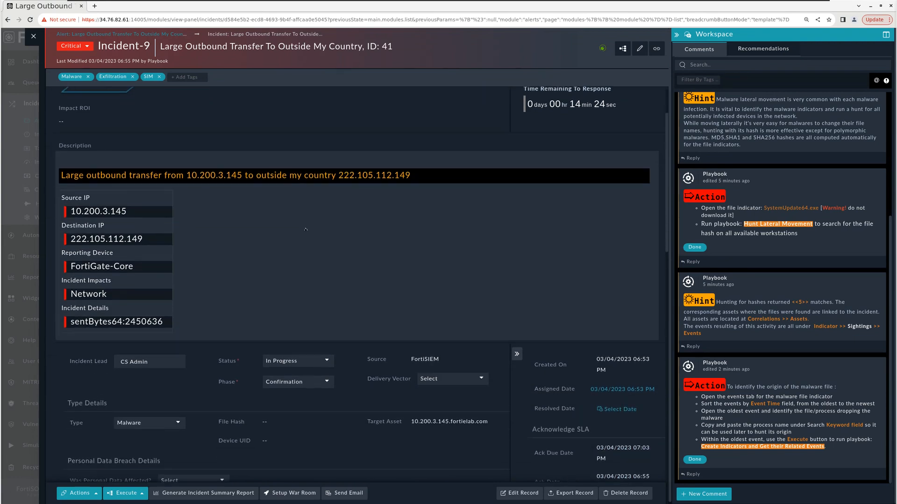
scroll(305, 229, "down", 5)
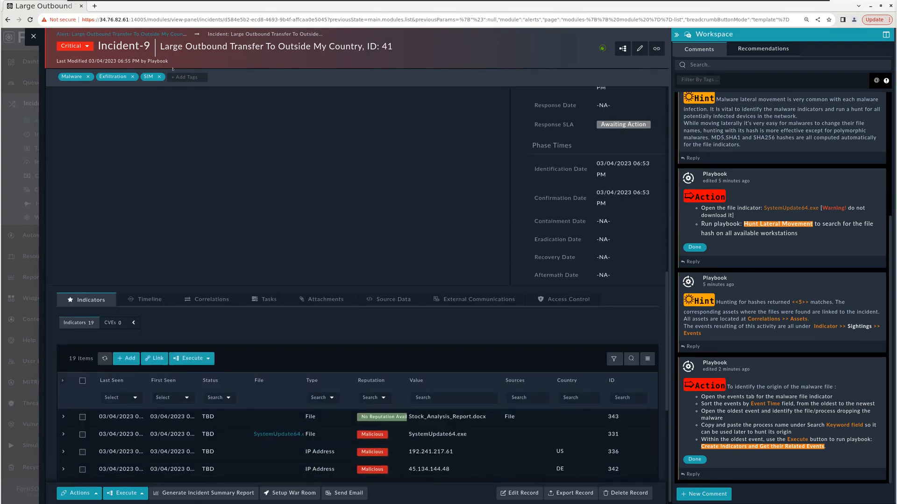
left_click(126, 362)
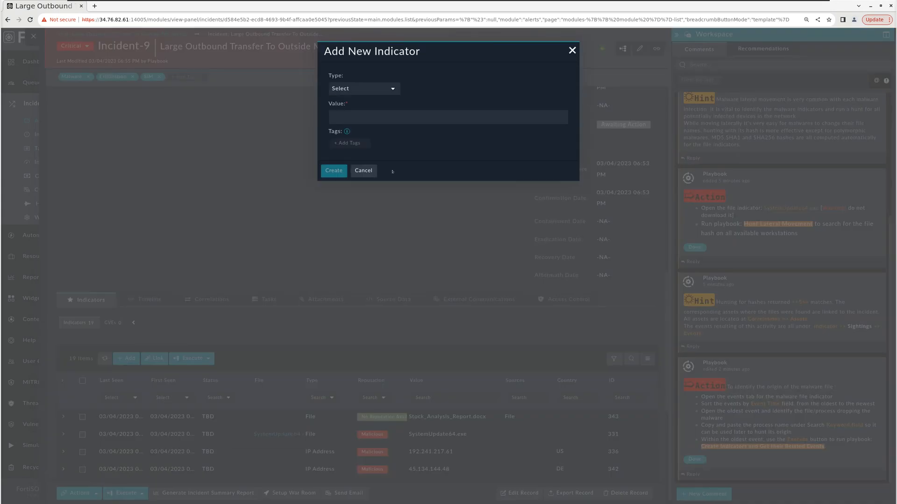
left_click(364, 89)
scroll(356, 158, "down", 1)
scroll(356, 157, "down", 1)
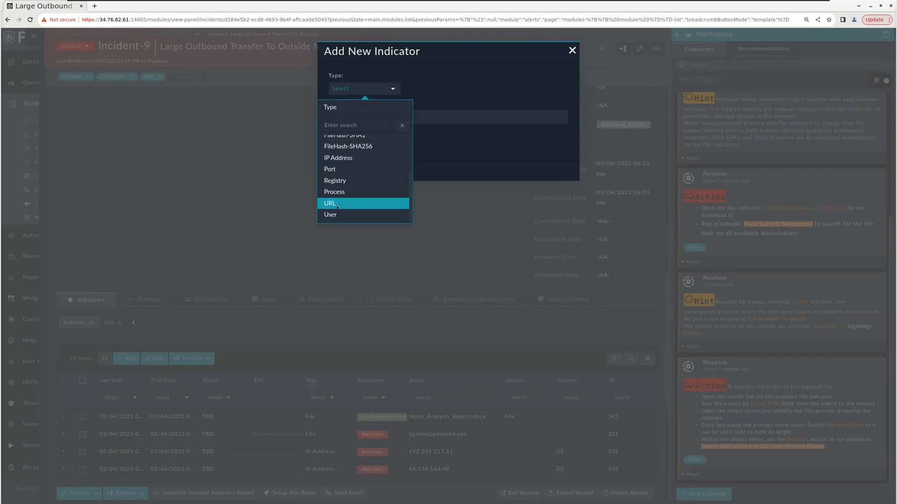
left_click(355, 204)
key("ctrl+v")
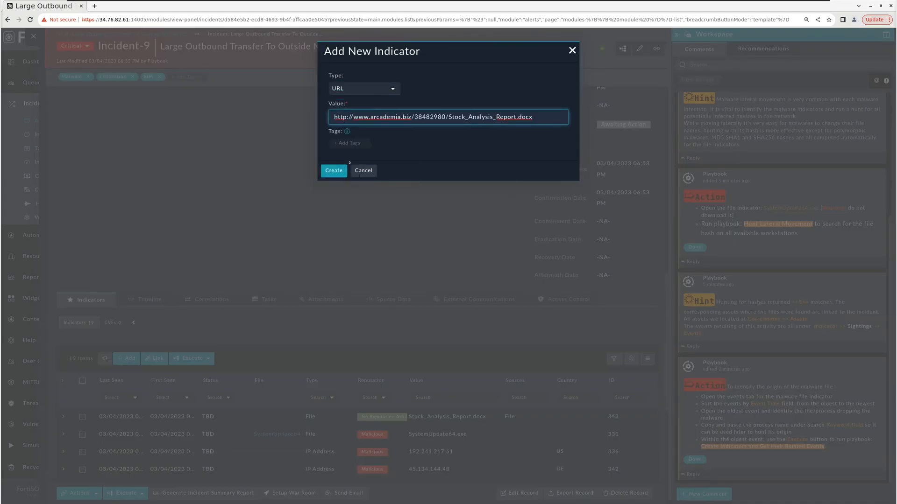
left_click(332, 171)
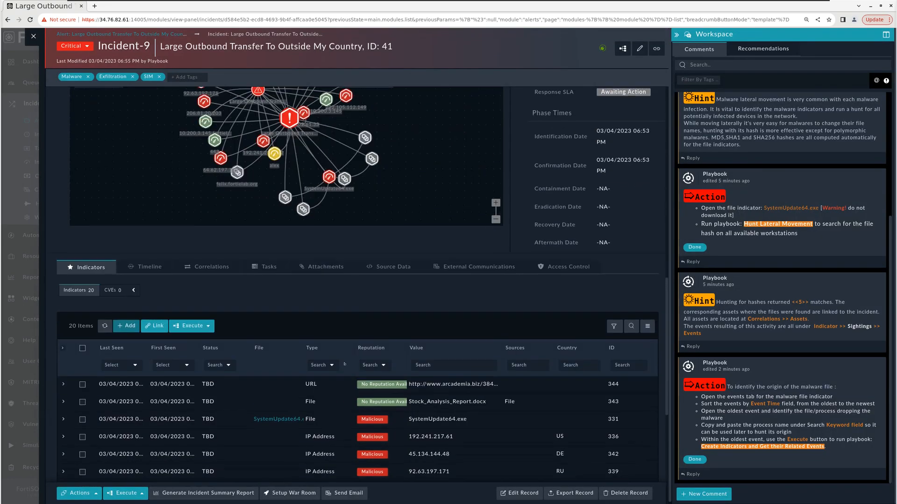
- Review the incident's full indicator list and its correlated assets, and return to the indicators
scroll(443, 352, "down", 3)
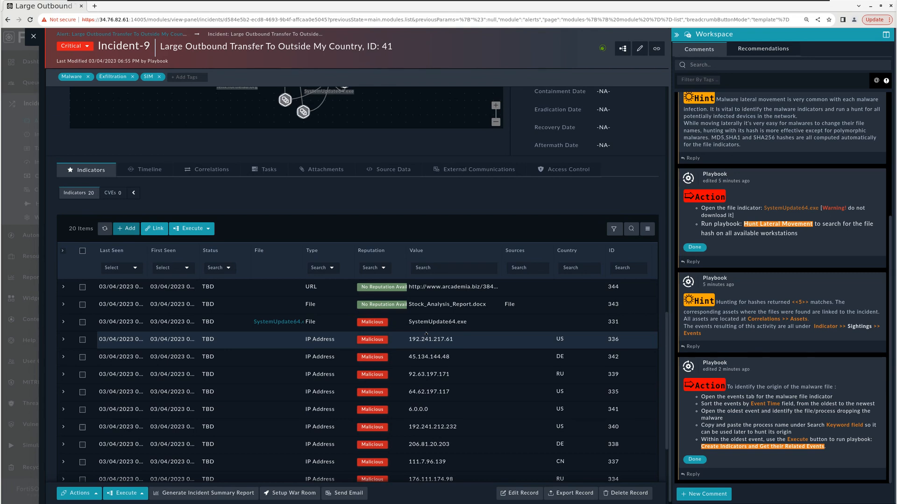
scroll(426, 333, "down", 3)
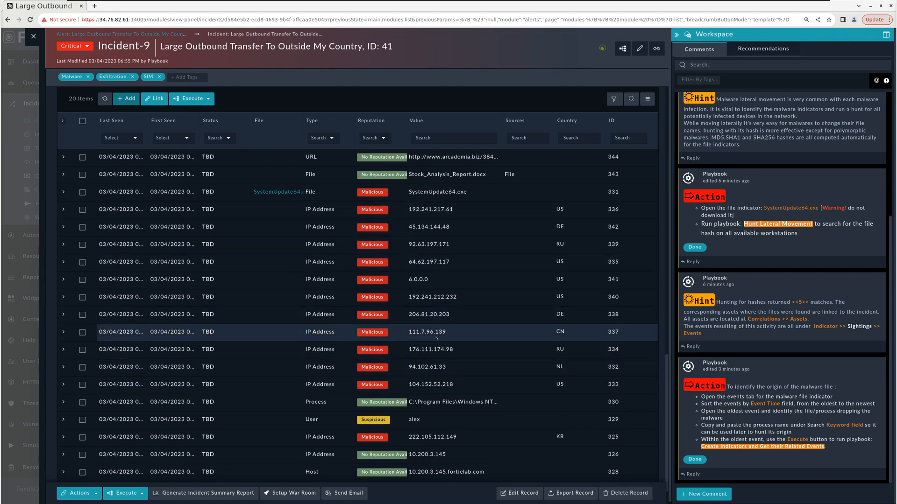
scroll(434, 334, "down", 2)
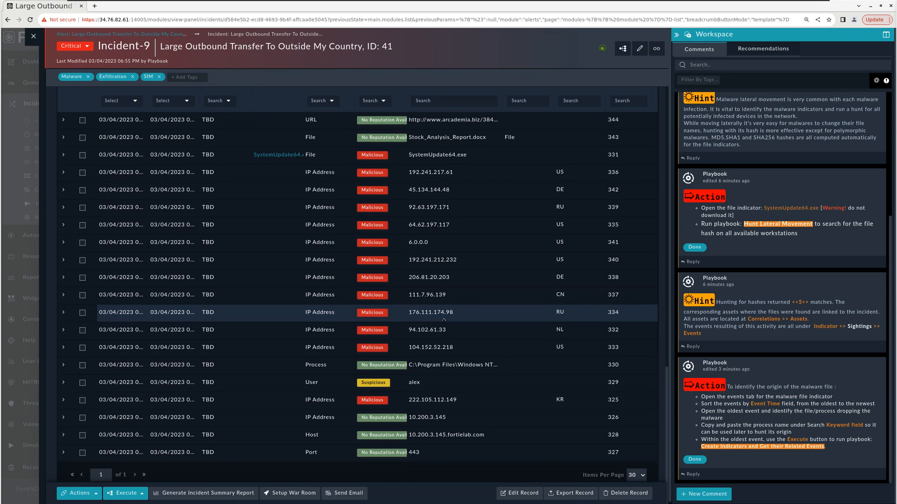
scroll(444, 320, "up", 3)
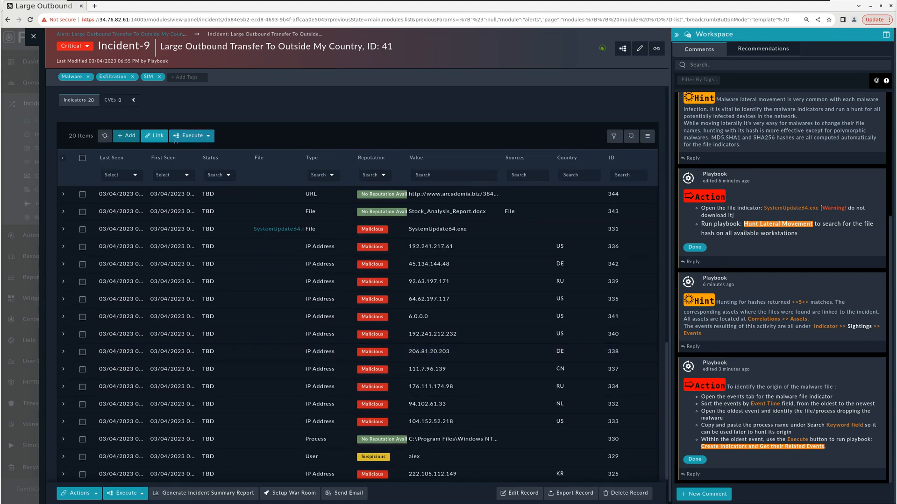
scroll(176, 142, "up", 1)
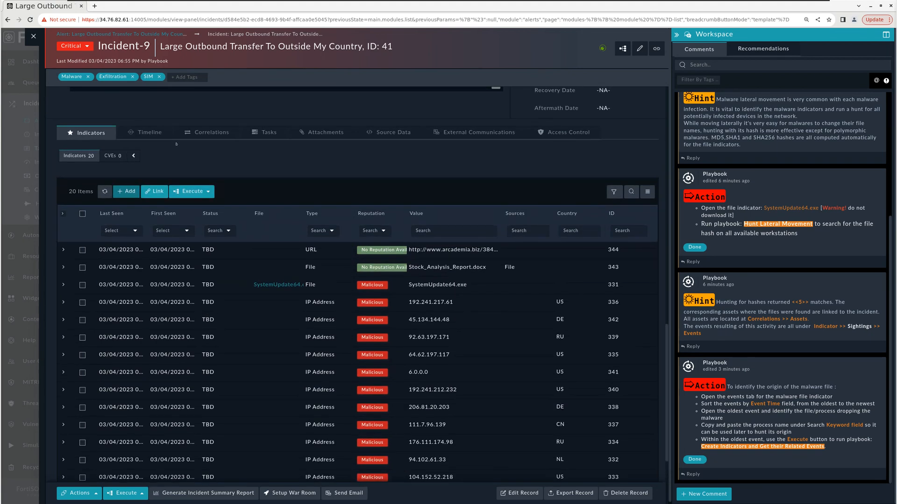
left_click(212, 133)
scroll(241, 224, "down", 2)
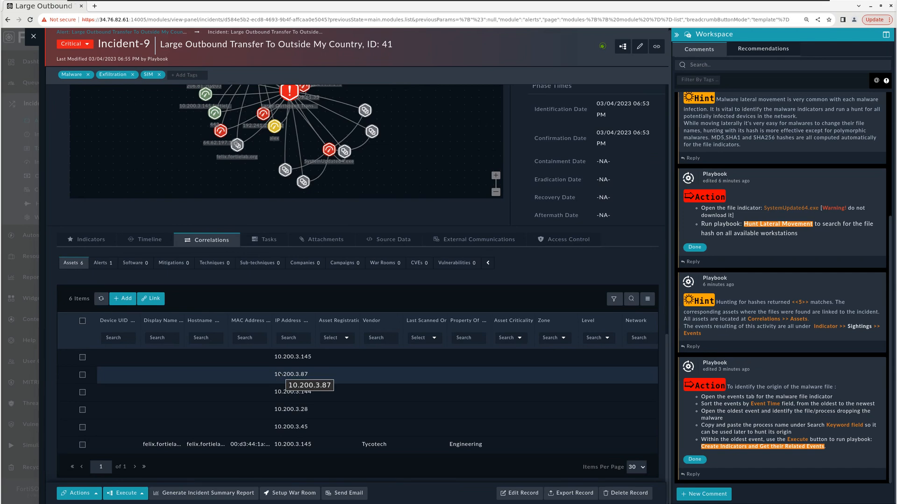
left_click(87, 240)
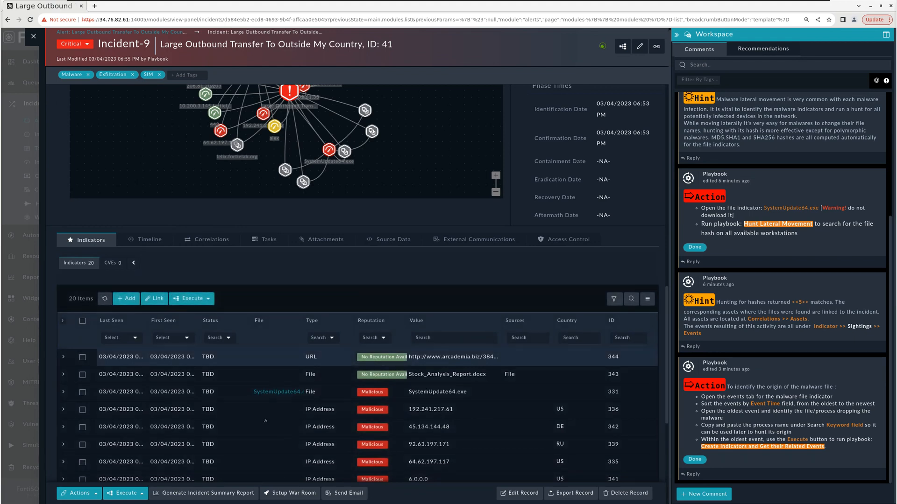
- Run the playbook 08 - Malware Incident Remediation on the incident
scroll(732, 422, "down", 1)
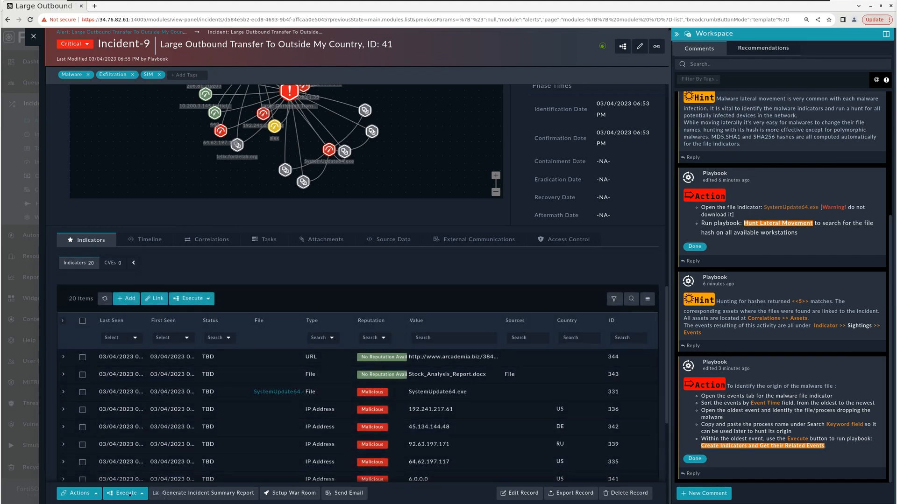
left_click(124, 493)
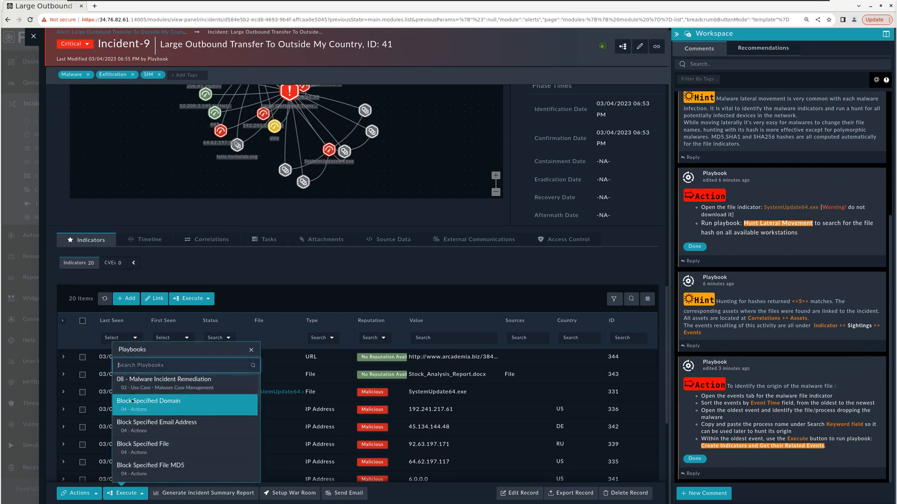
left_click(160, 382)
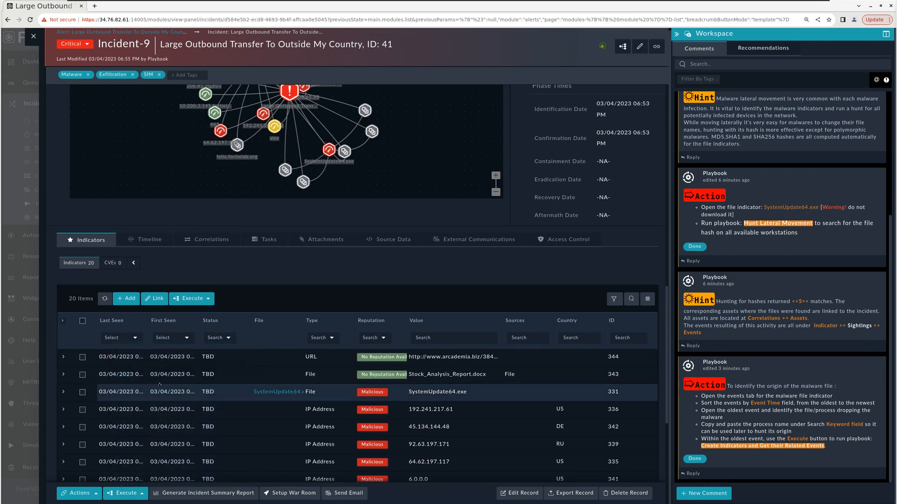